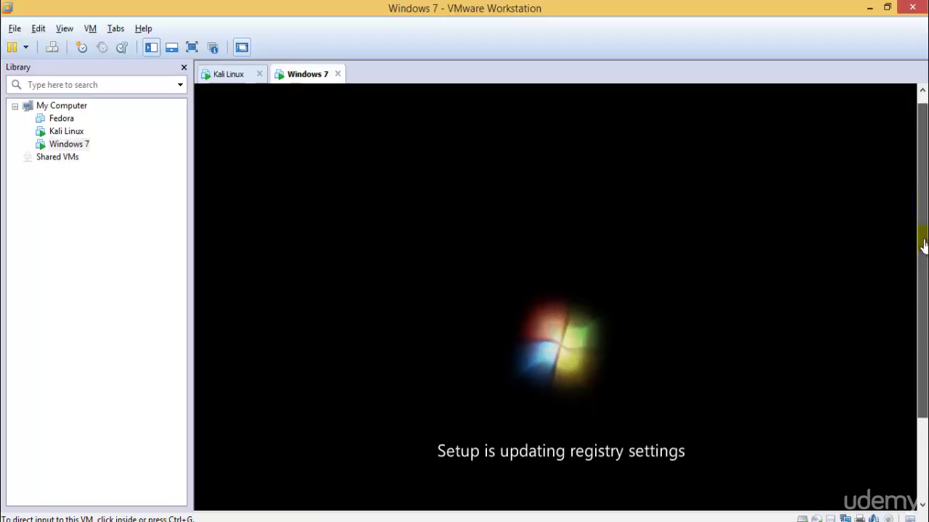
On the Kali Linux tab, review the GRUB entries and boot the first normal Kali entry
{"action": "left_click", "coordinate": [226, 76]}
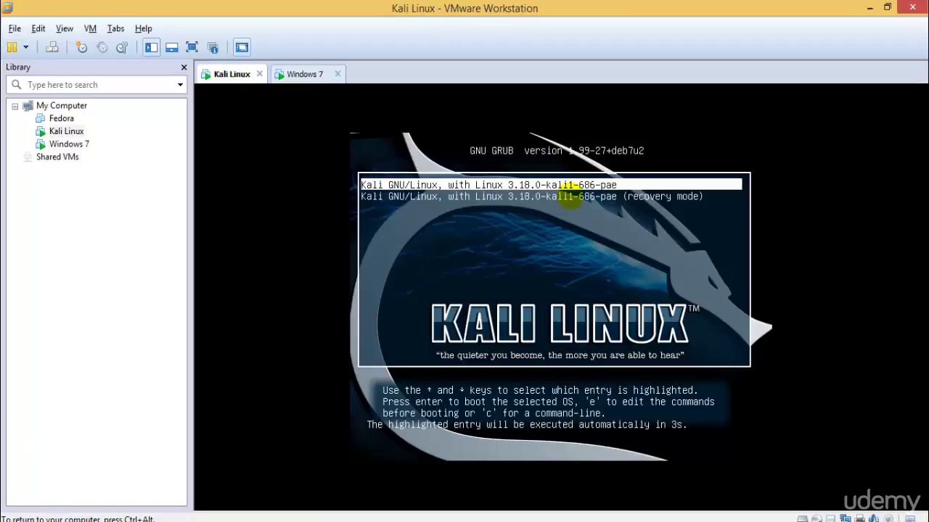
{"action": "key", "text": "Down"}
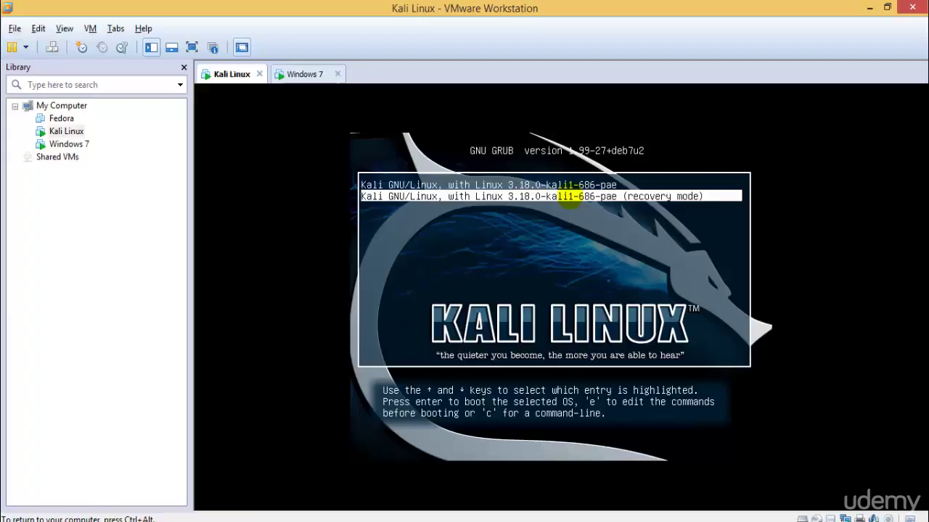
{"action": "key", "text": "Up"}
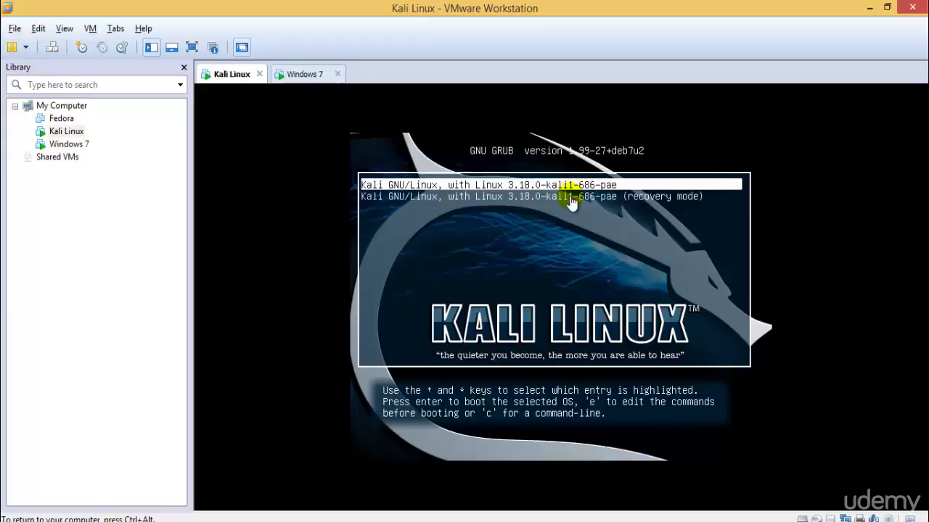
{"action": "key", "text": "Down"}
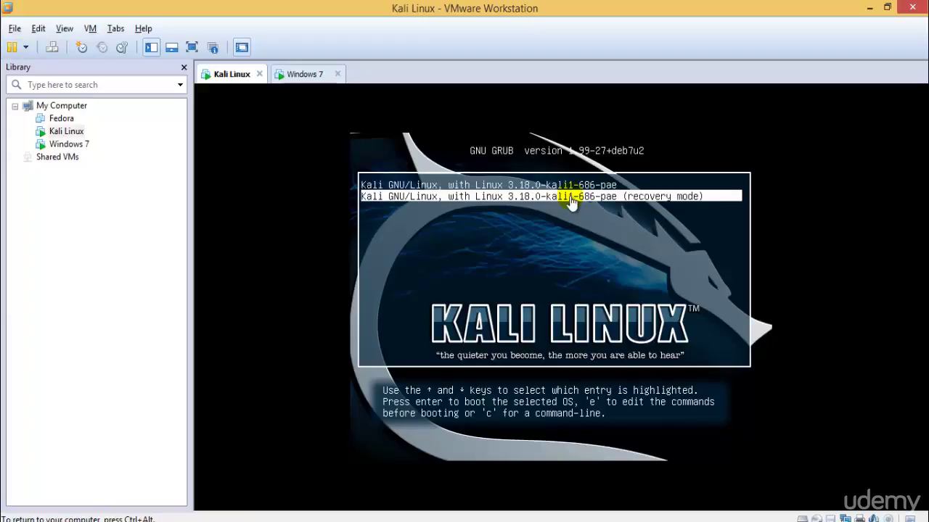
{"action": "key", "text": "Up"}
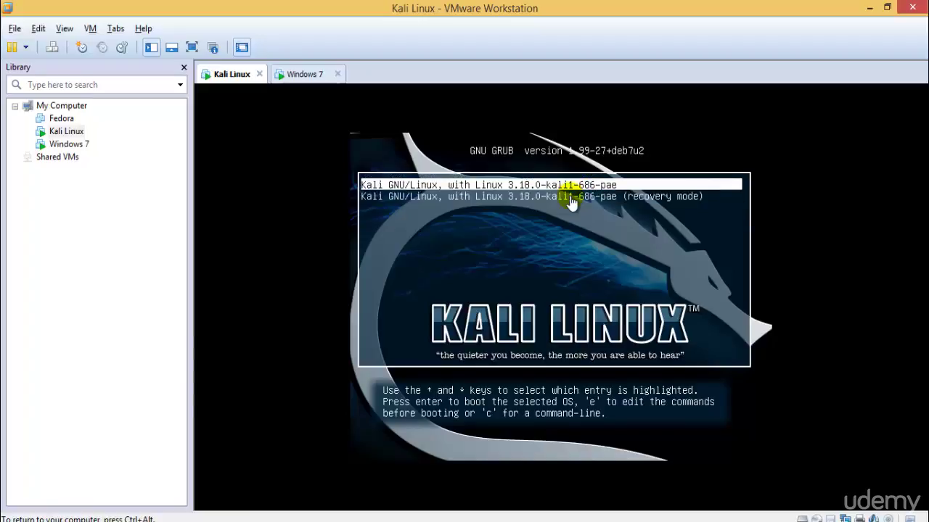
{"action": "key", "text": "Return"}
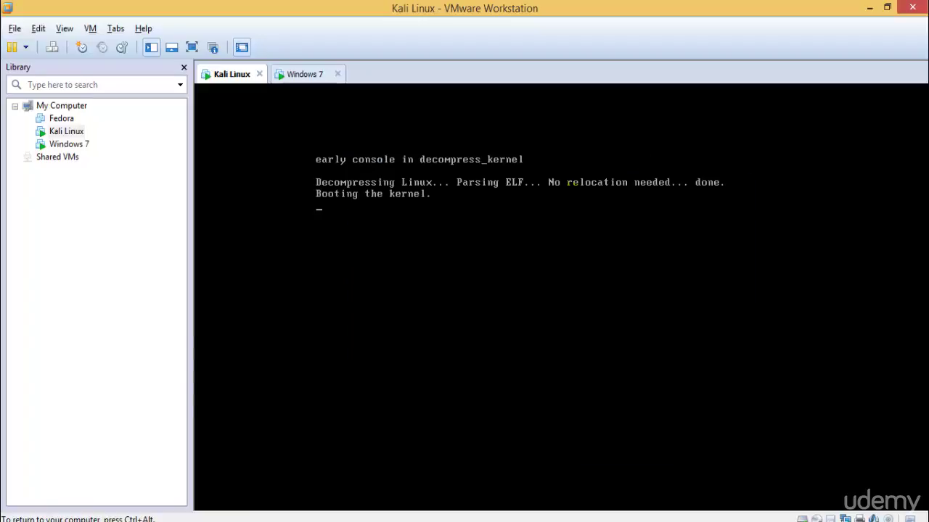
Switch the Kali Linux VM to full-screen view while it boots
{"action": "left_click", "coordinate": [191, 48]}
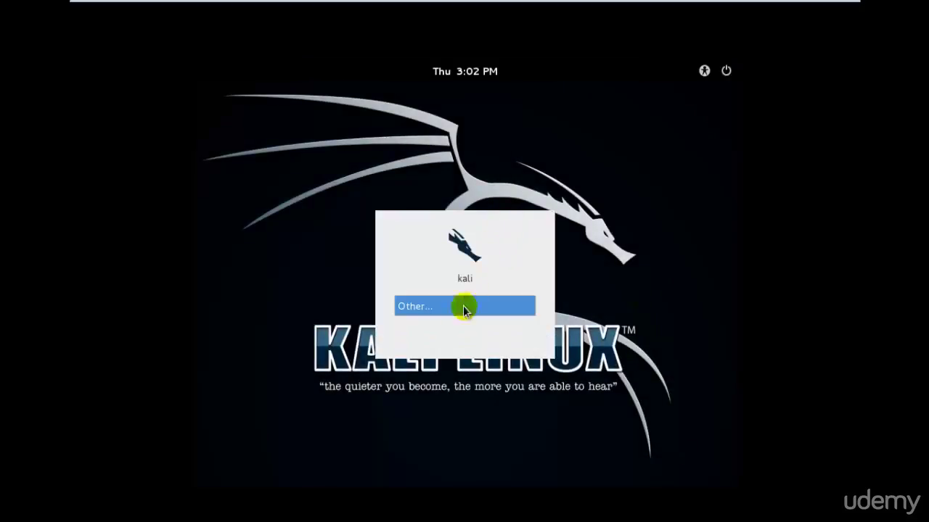
Log in to Kali through Other... with the root username and its password
{"action": "left_click", "coordinate": [459, 308]}
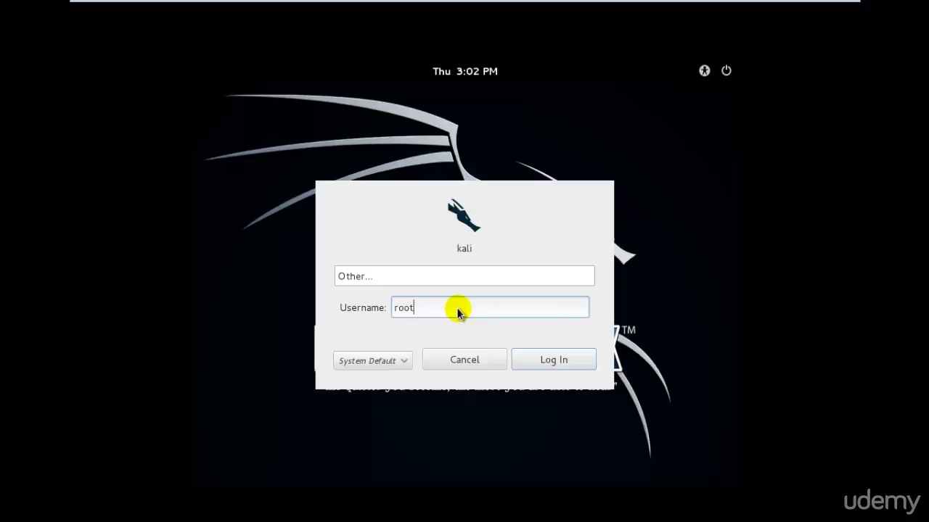
{"action": "key", "text": "Return"}
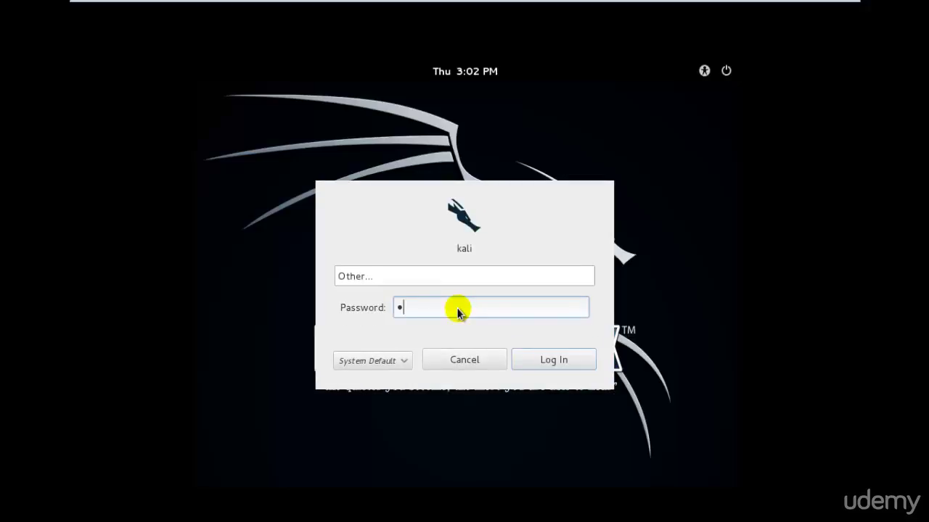
{"action": "key", "text": "Return"}
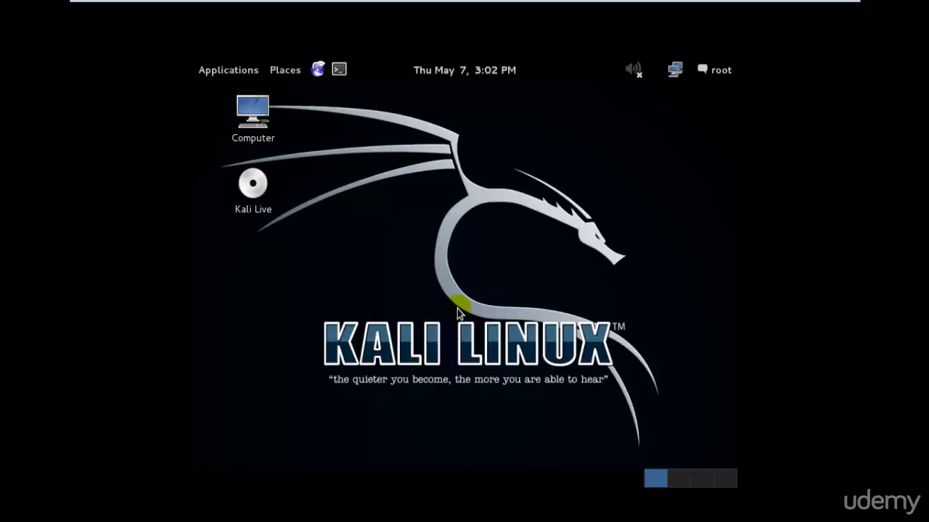
Open Kali's System Settings from the root menu, returning Kali to full-screen view
{"action": "left_click", "coordinate": [720, 69]}
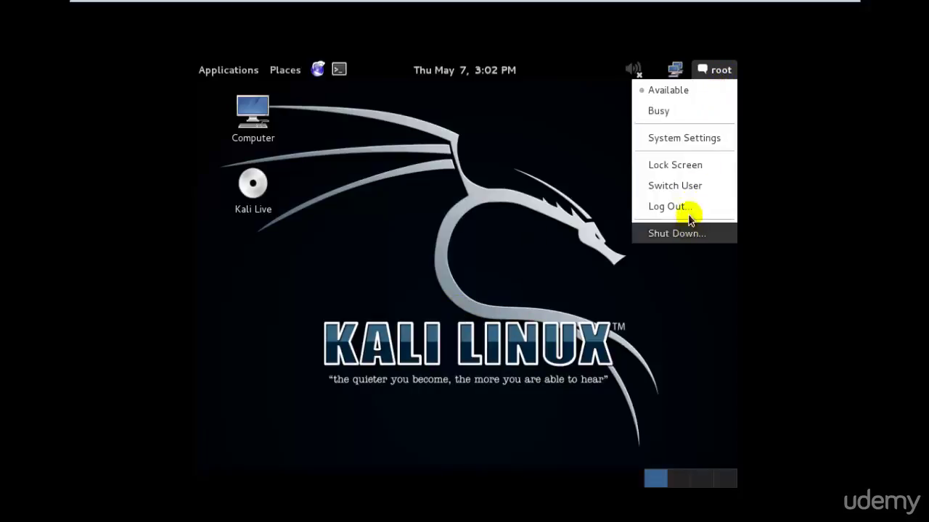
{"action": "left_click", "coordinate": [696, 137]}
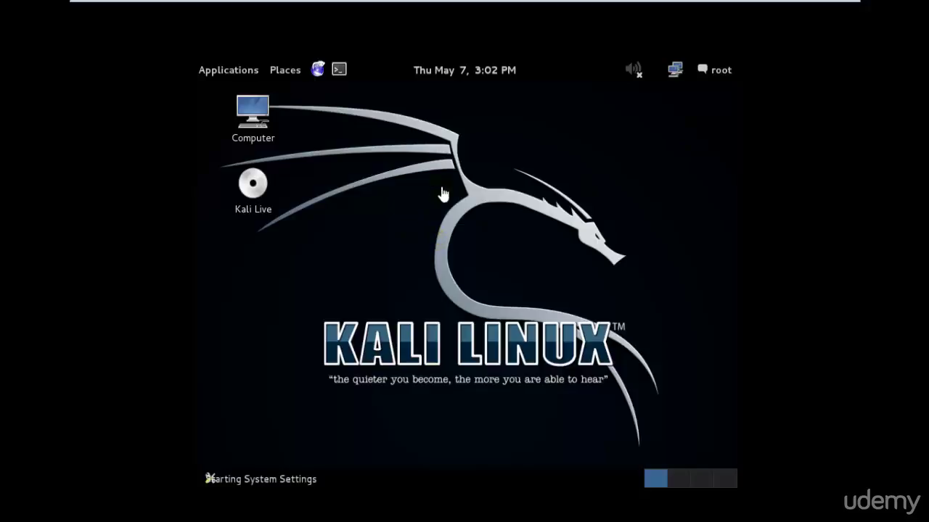
{"action": "left_click", "coordinate": [828, 10]}
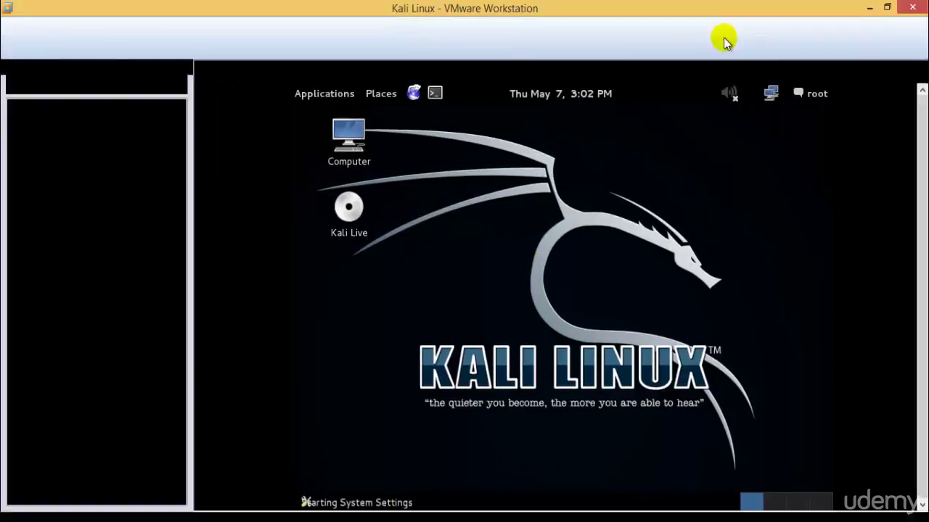
{"action": "left_click", "coordinate": [286, 74]}
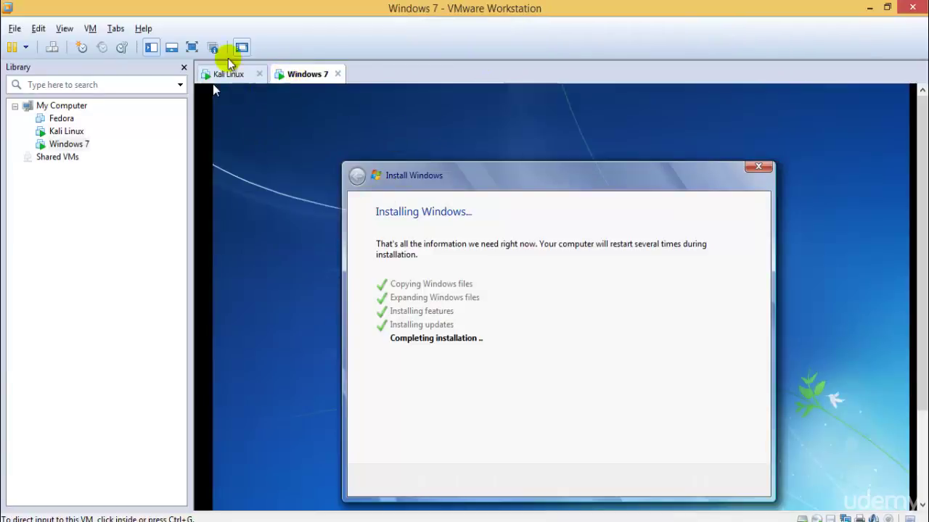
{"action": "left_click", "coordinate": [227, 75]}
{"action": "left_click", "coordinate": [193, 47]}
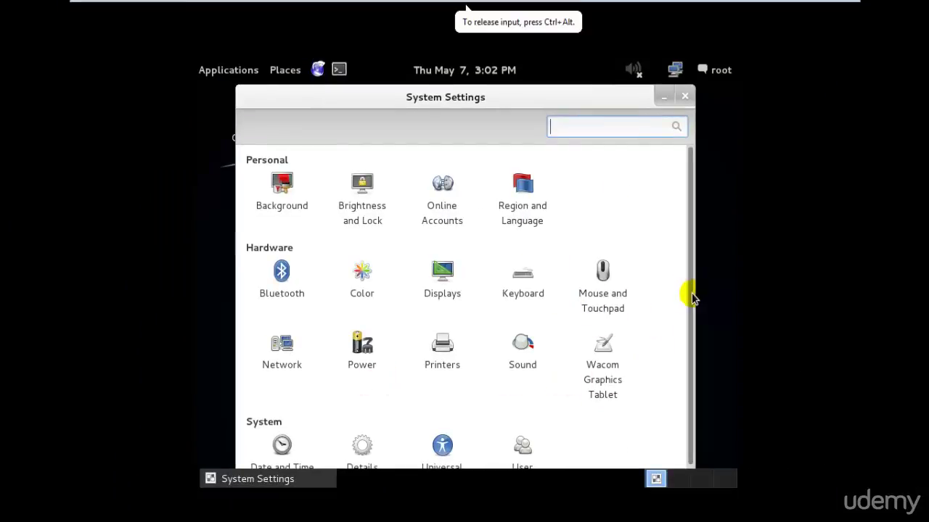
{"action": "left_click_drag", "start_coordinate": [690, 295], "coordinate": [710, 280]}
Set the Kali display to 1360 x 768, keep it, close Displays and exit full screen
{"action": "left_click", "coordinate": [442, 274]}
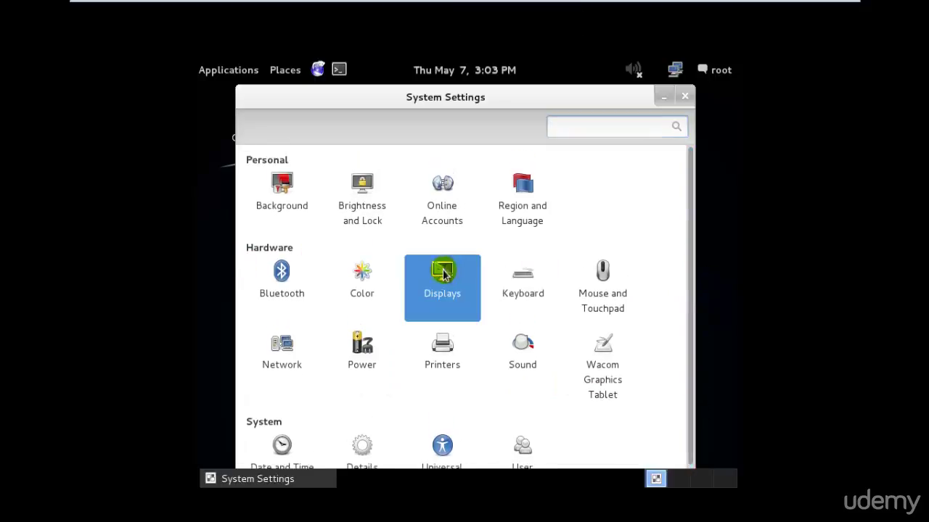
{"action": "left_click", "coordinate": [446, 348]}
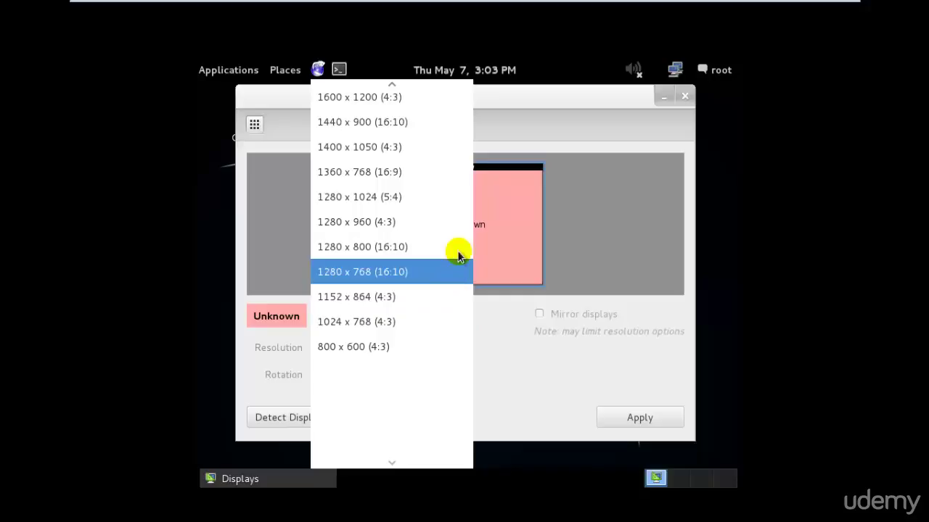
{"action": "left_click", "coordinate": [456, 179]}
{"action": "left_click", "coordinate": [625, 426]}
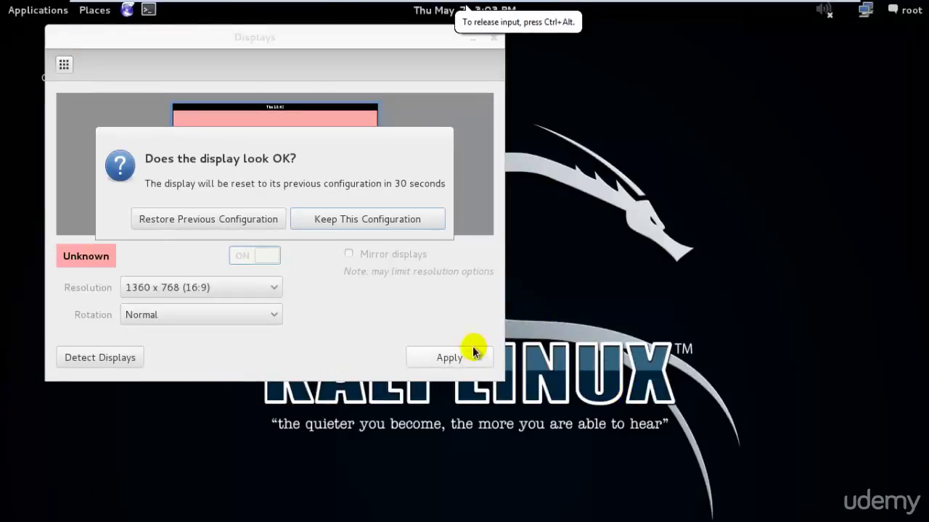
{"action": "left_click", "coordinate": [333, 221]}
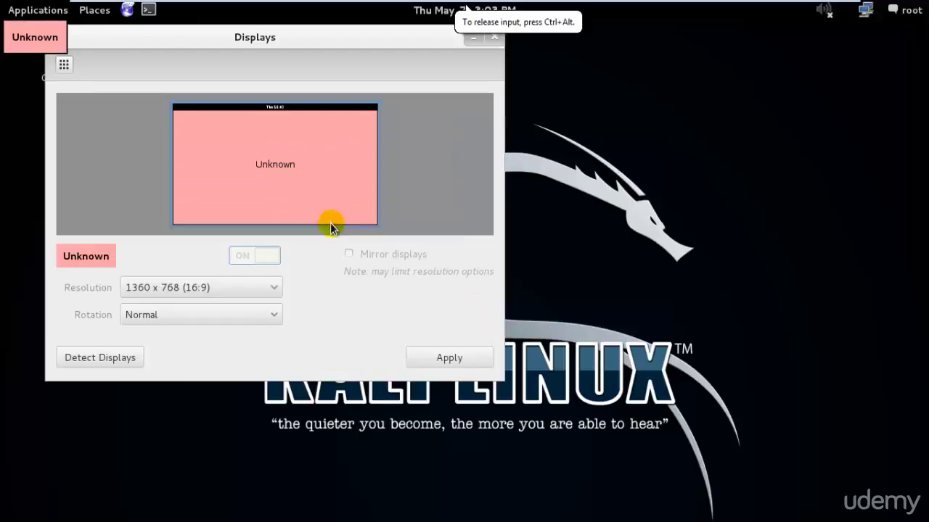
{"action": "left_click", "coordinate": [494, 37]}
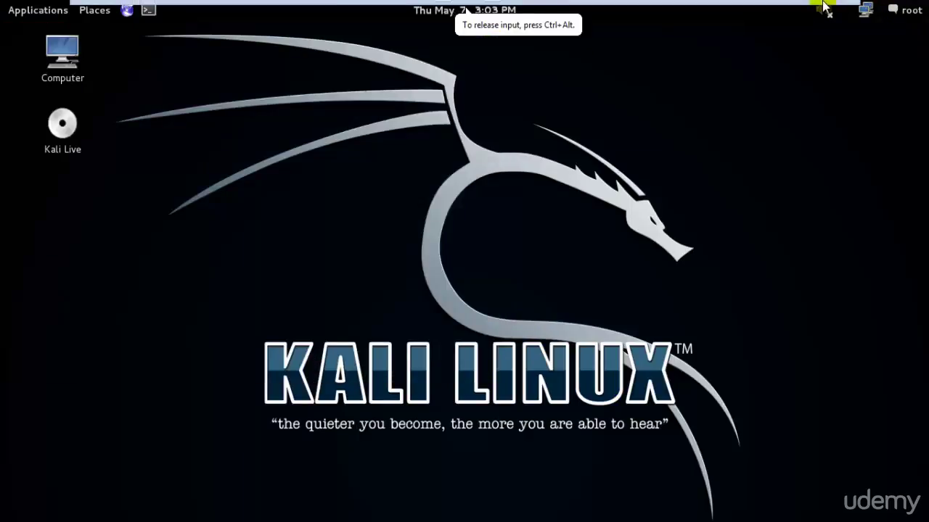
{"action": "left_click", "coordinate": [827, 10]}
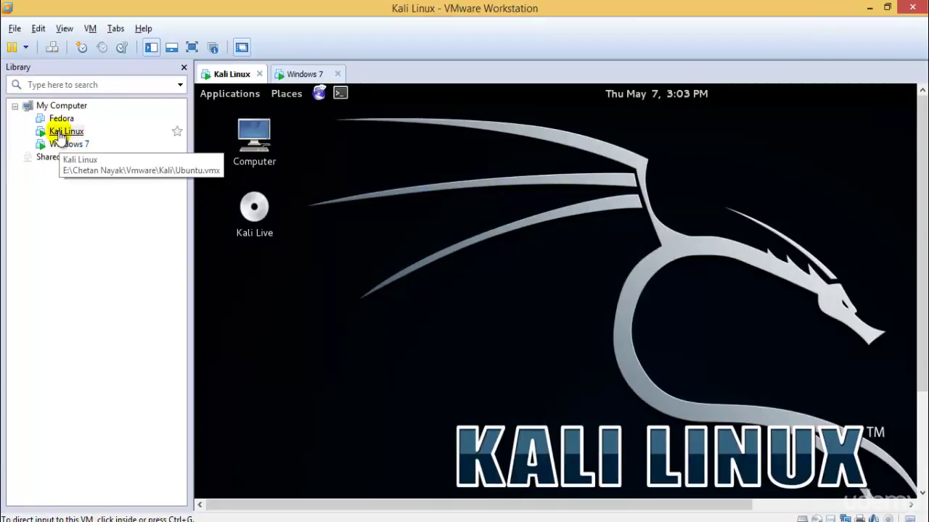
Start the VMware Tools installation for the Kali Linux VM and dismiss its instructions
{"action": "right_click", "coordinate": [60, 136]}
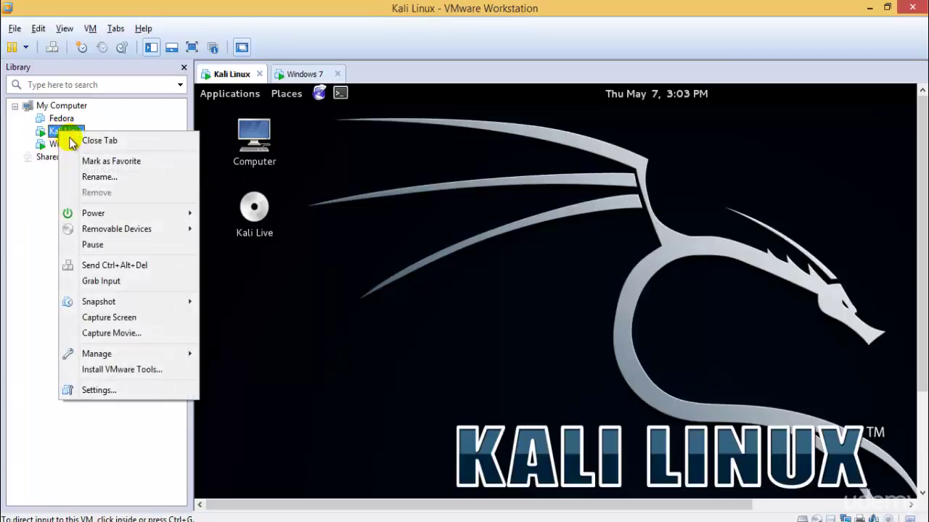
{"action": "left_click", "coordinate": [125, 371]}
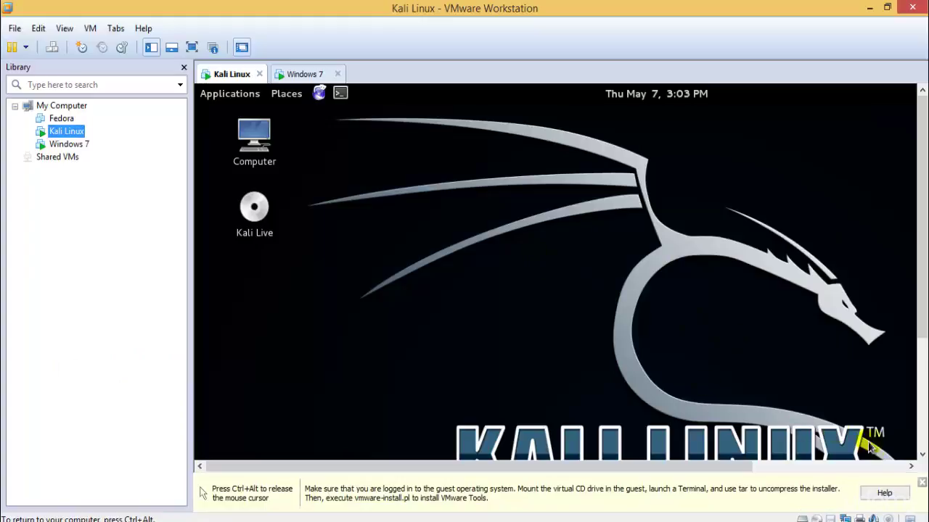
{"action": "key", "text": "ctrl+alt"}
{"action": "left_click", "coordinate": [919, 485]}
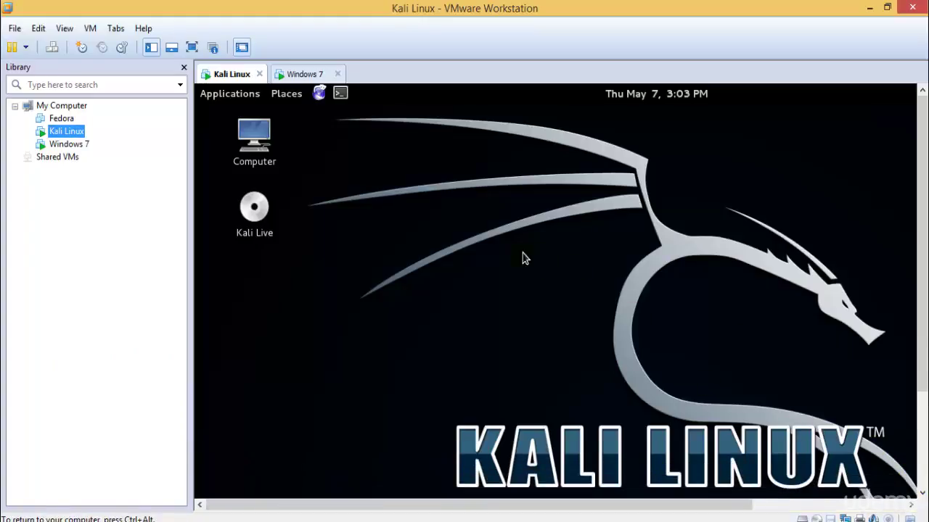
Return to the Kali VM in full screen, then exit full-screen mode
{"action": "left_click", "coordinate": [300, 74]}
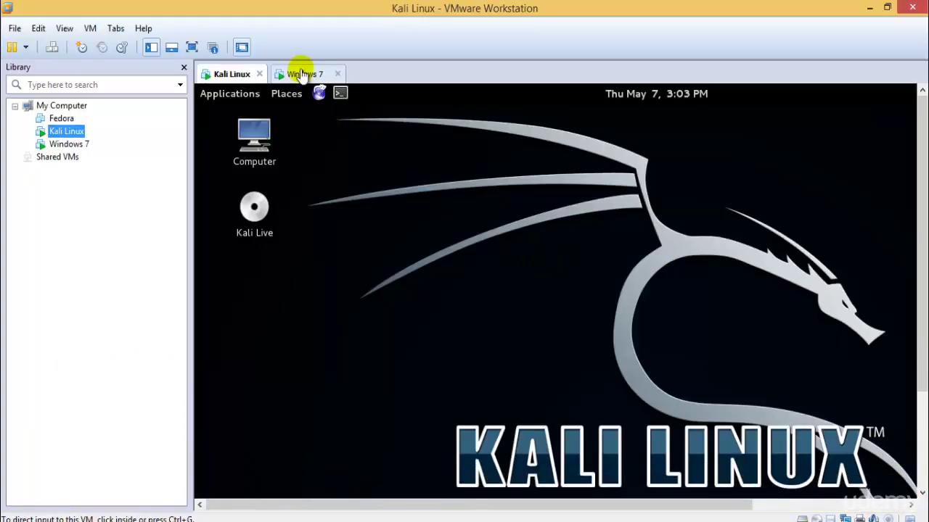
{"action": "left_click", "coordinate": [236, 75]}
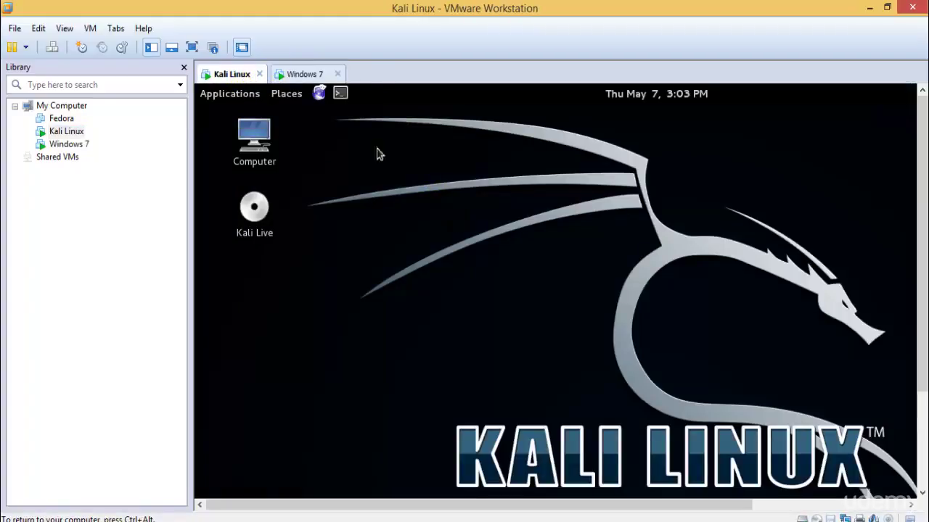
{"action": "left_click", "coordinate": [192, 47]}
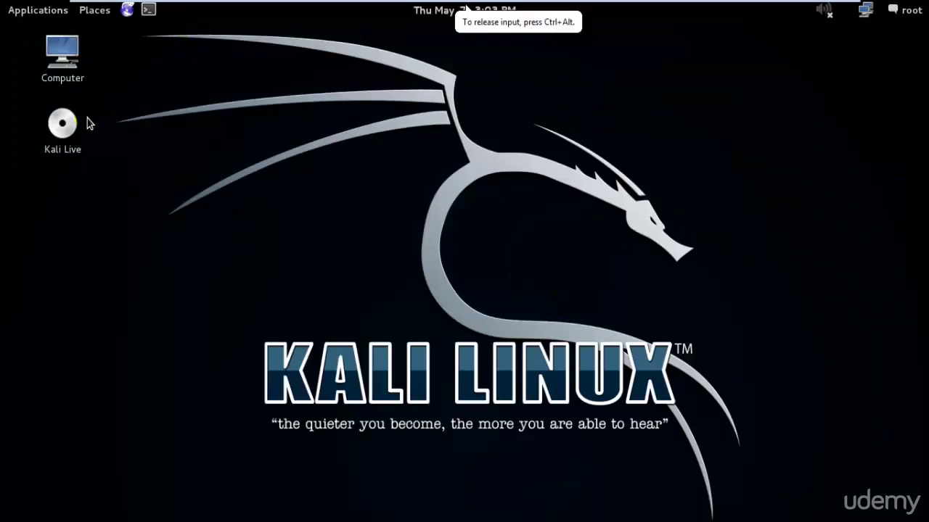
{"action": "mouse_move", "coordinate": [759, 8]}
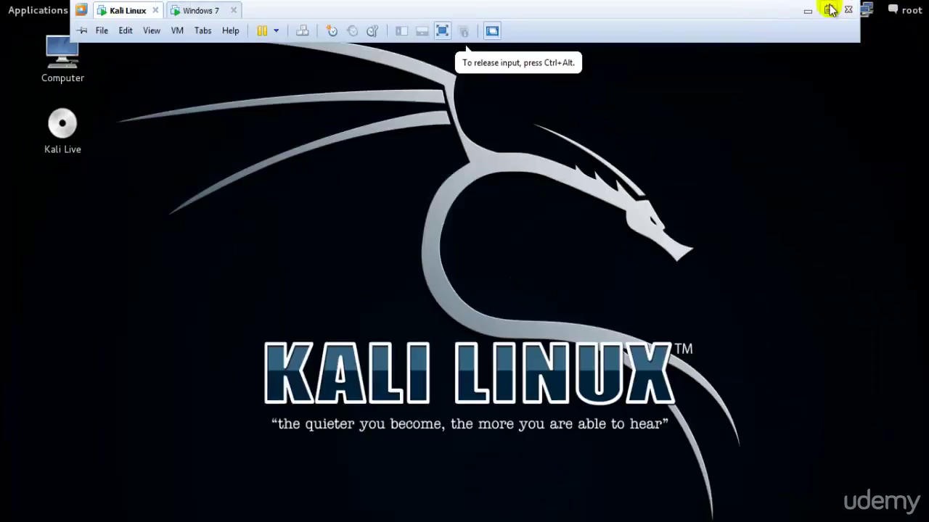
{"action": "left_click", "coordinate": [830, 9]}
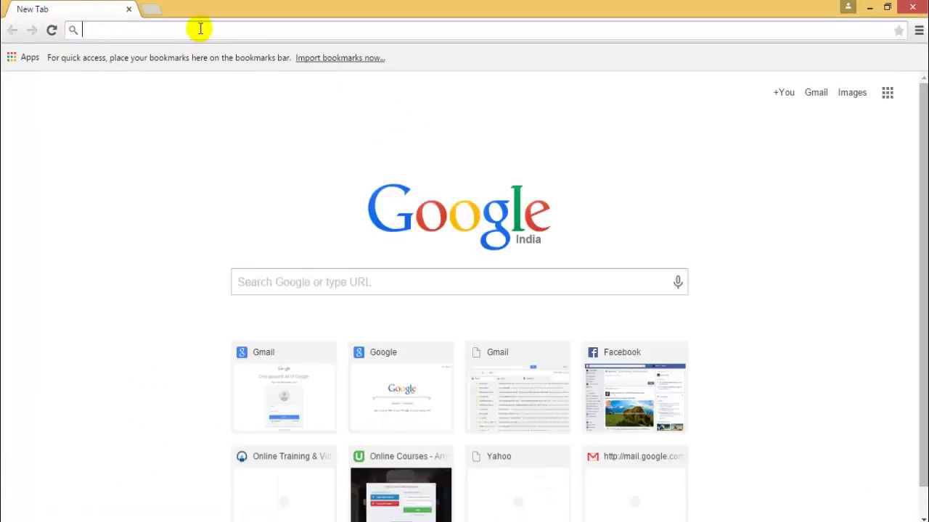
Search Google for 'install vmware tools on kali linux'
{"action": "type", "text": "install vm"}
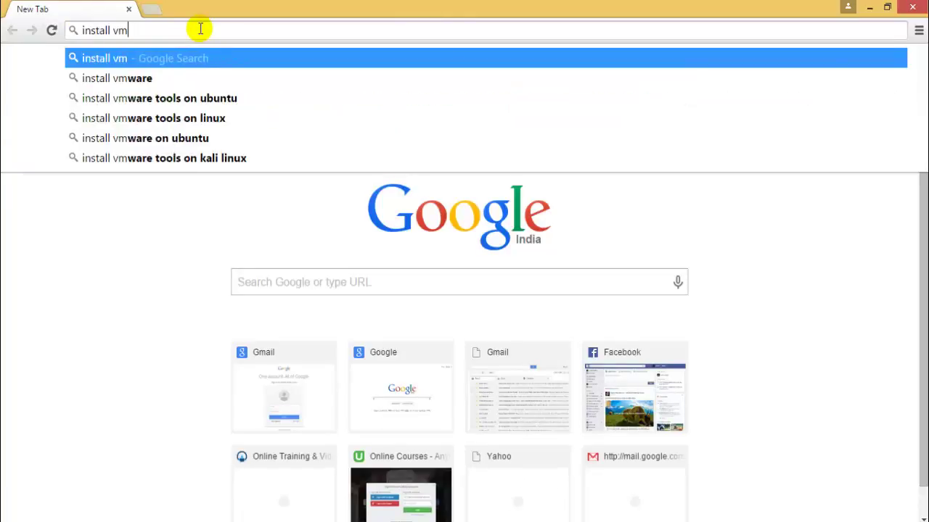
{"action": "type", "text": "ware pla"}
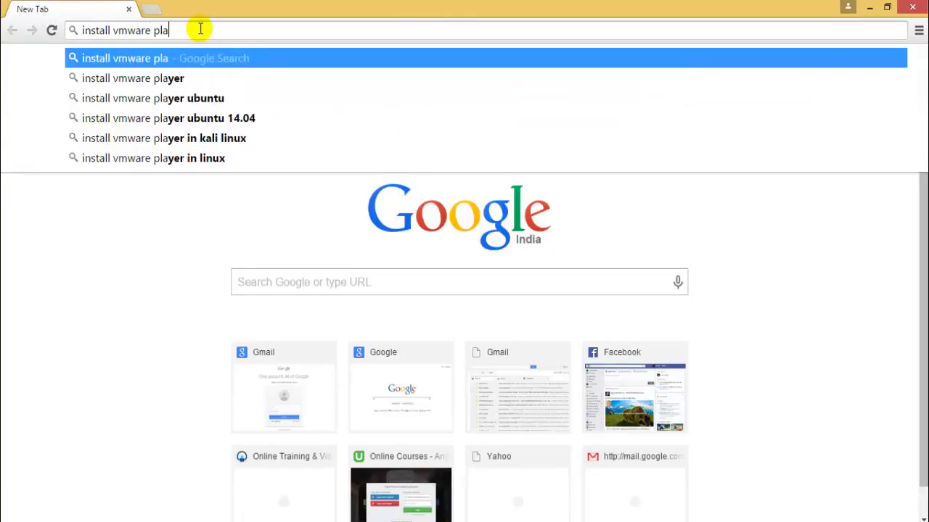
{"action": "type", "text": "yer o"}
{"action": "key", "text": "BackSpace"}
{"action": "key", "text": "BackSpace"}
{"action": "key", "text": "BackSpace"}
{"action": "key", "text": "BackSpace"}
{"action": "key", "text": "BackSpace"}
{"action": "key", "text": "BackSpace"}
{"action": "key", "text": "BackSpace"}
{"action": "key", "text": "BackSpace"}
{"action": "key", "text": "BackSpace"}
{"action": "key", "text": "BackSpace"}
{"action": "key", "text": "BackSpace"}
{"action": "key", "text": "BackSpace"}
{"action": "key", "text": "BackSpace"}
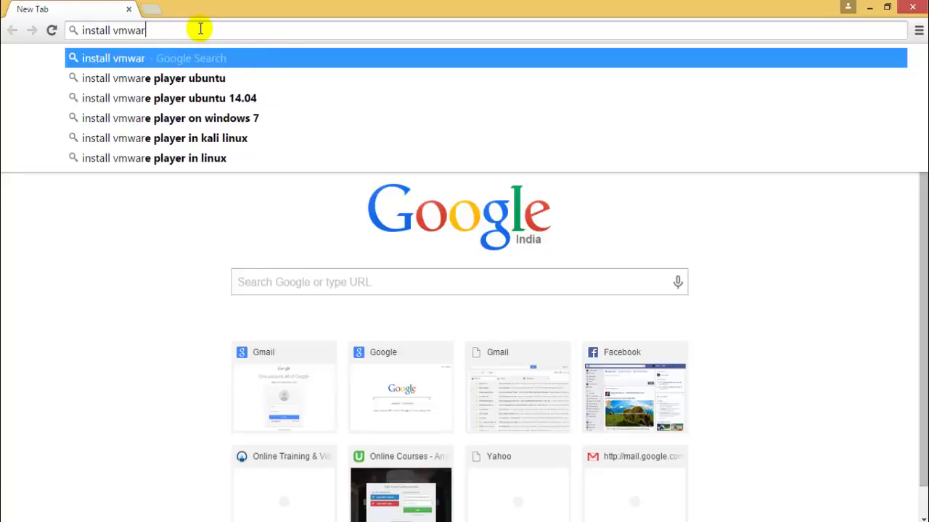
{"action": "key", "text": "BackSpace"}
{"action": "key", "text": "BackSpace"}
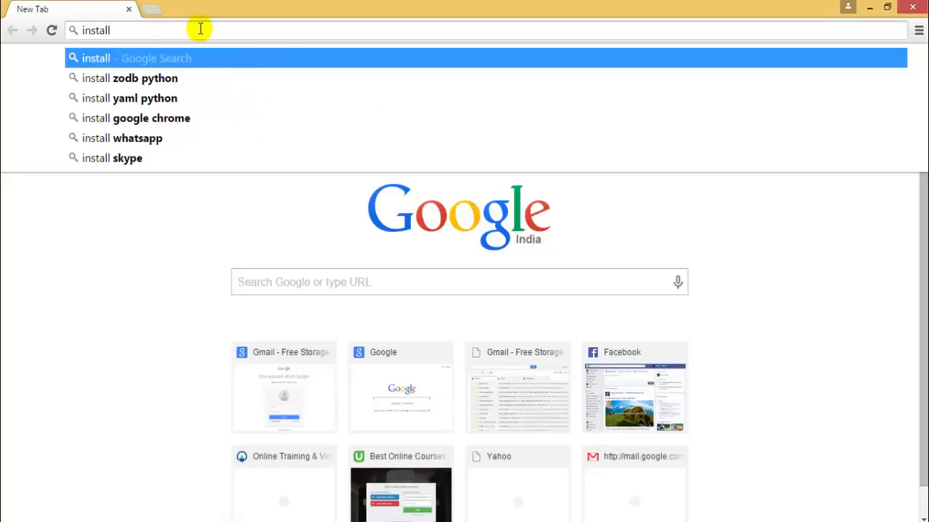
{"action": "type", "text": "vmwa"}
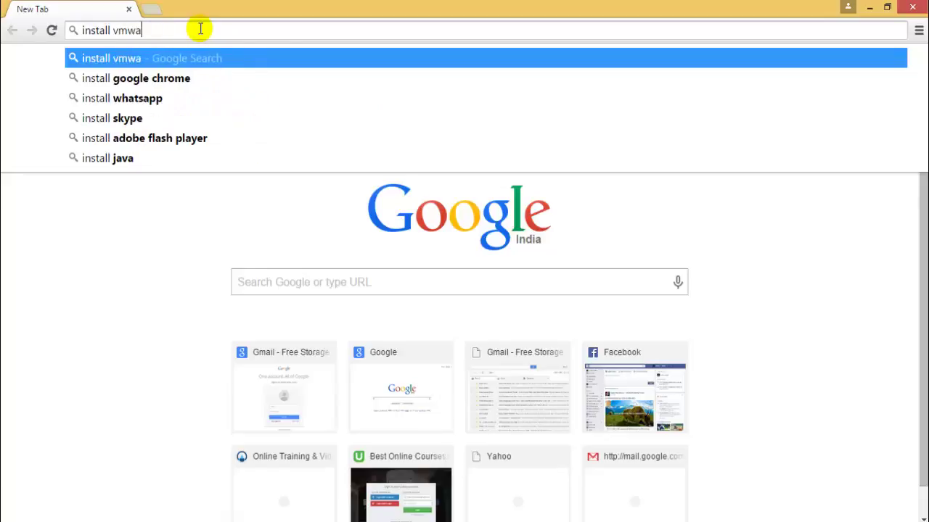
{"action": "type", "text": "re tools on "}
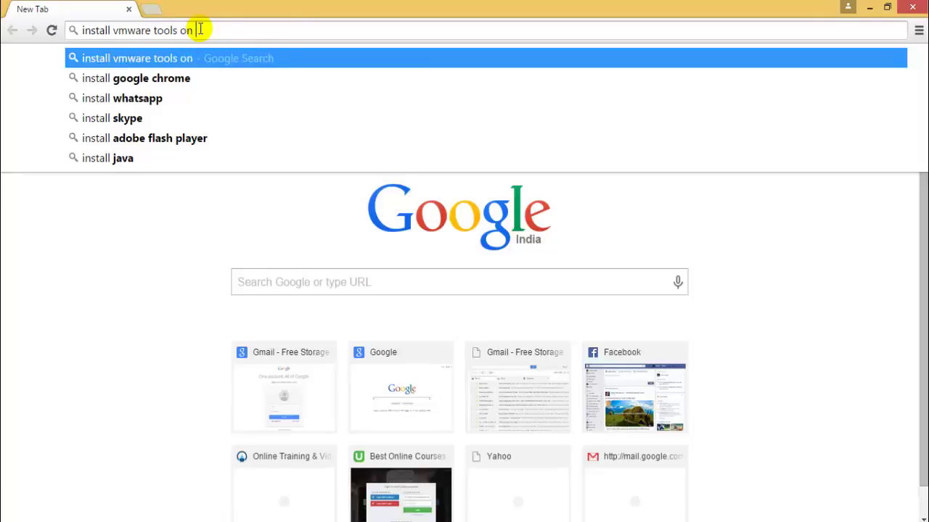
{"action": "type", "text": "kali linux"}
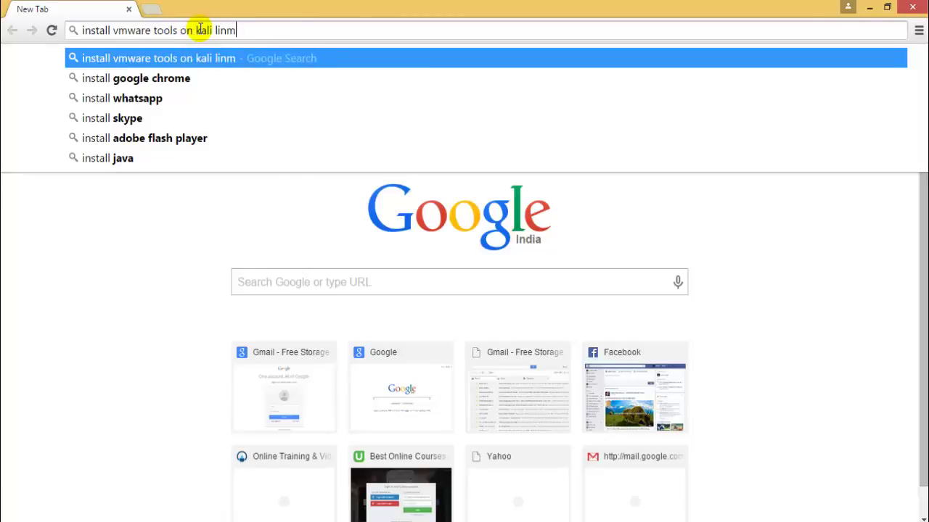
{"action": "key", "text": "Return"}
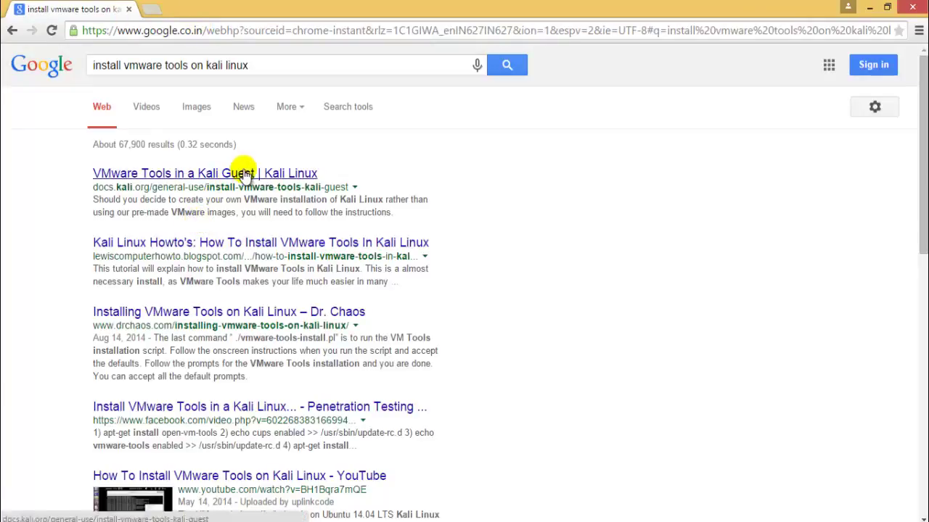
Open the docs.kali.org result in a new tab, minimize Chrome and return to the Kali VM
{"action": "middle_click", "coordinate": [242, 172]}
{"action": "left_click", "coordinate": [246, 7]}
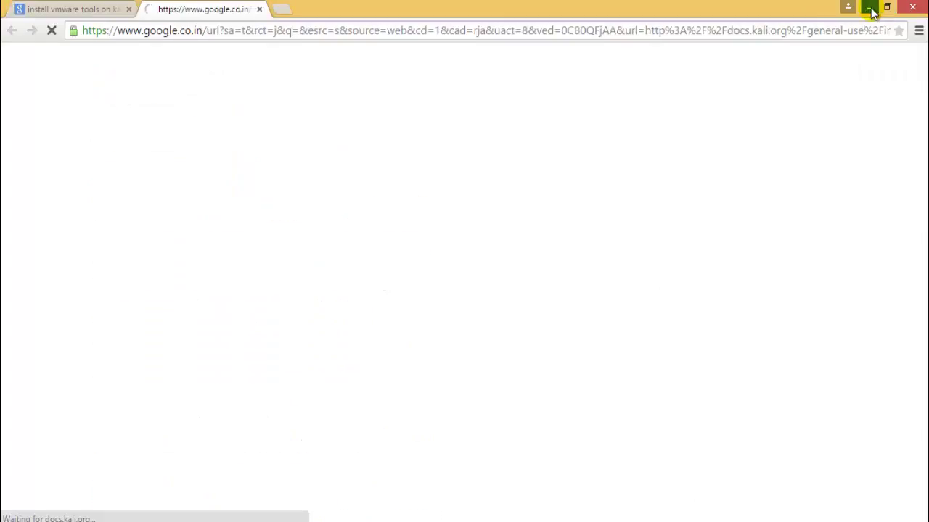
{"action": "left_click", "coordinate": [869, 7]}
{"action": "left_click", "coordinate": [313, 76]}
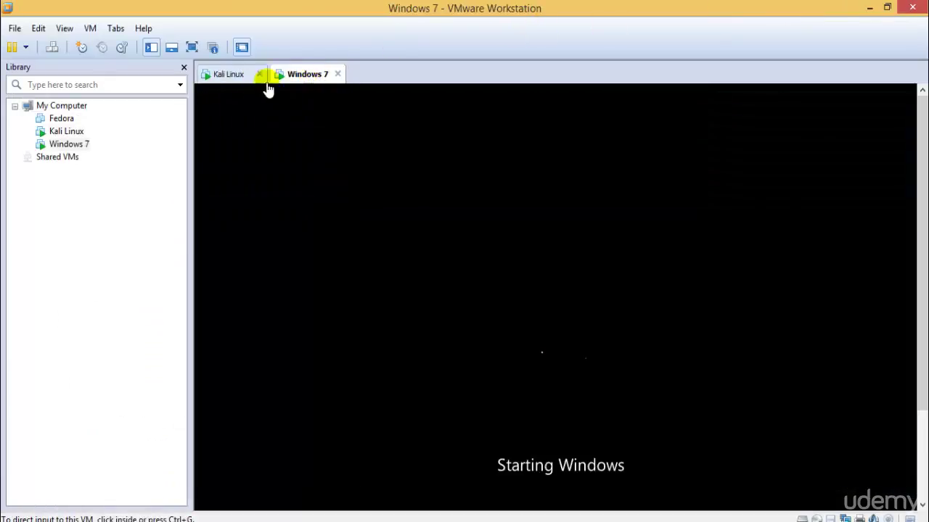
{"action": "left_click", "coordinate": [238, 75]}
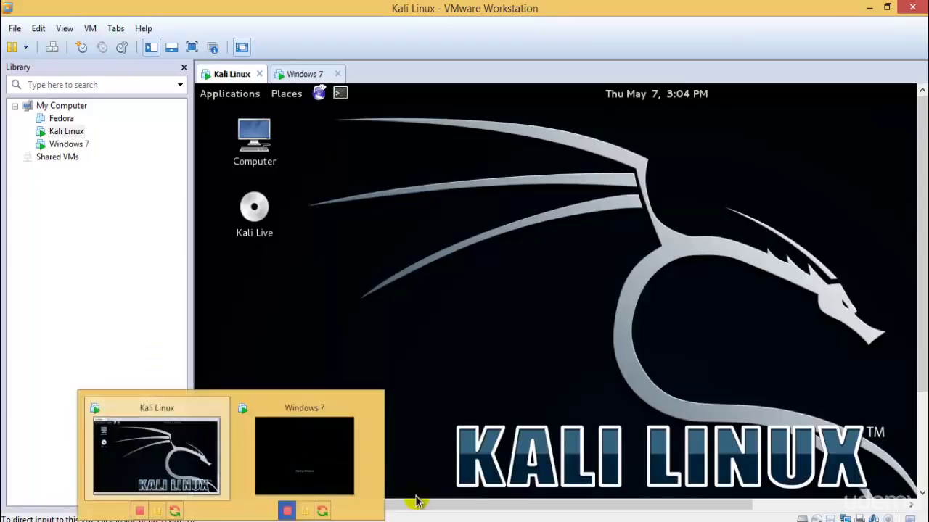
Enter the network login username and password and submit the login form
{"action": "left_click", "coordinate": [120, 519]}
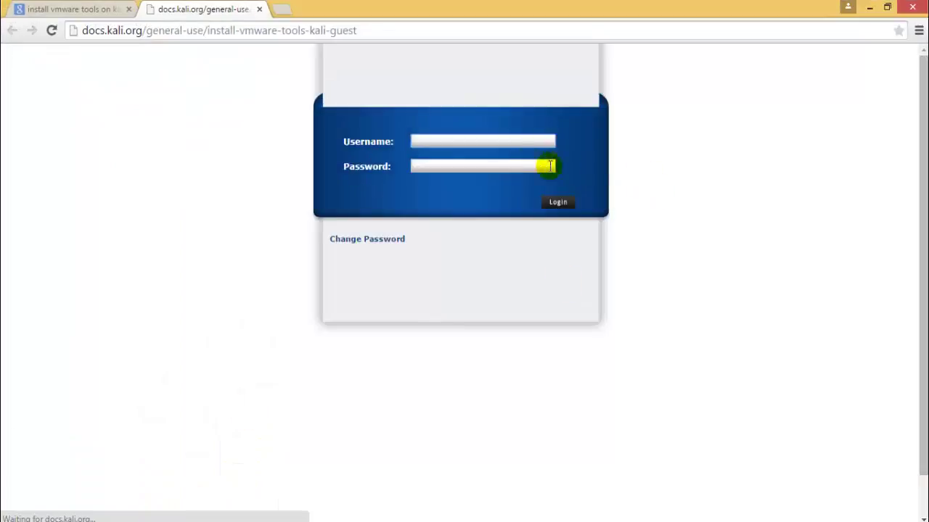
{"action": "type", "text": "demo"}
{"action": "key", "text": "Tab"}
{"action": "type", "text": "de"}
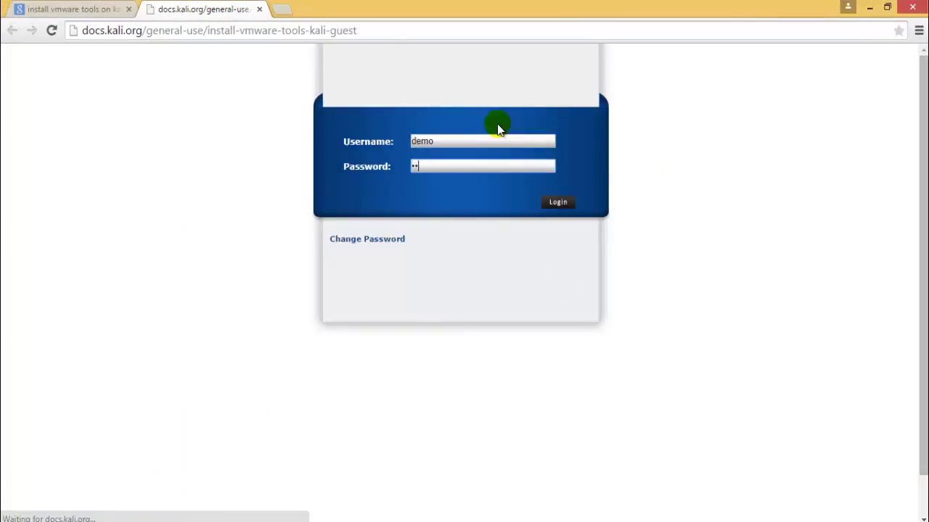
{"action": "key", "text": "Return"}
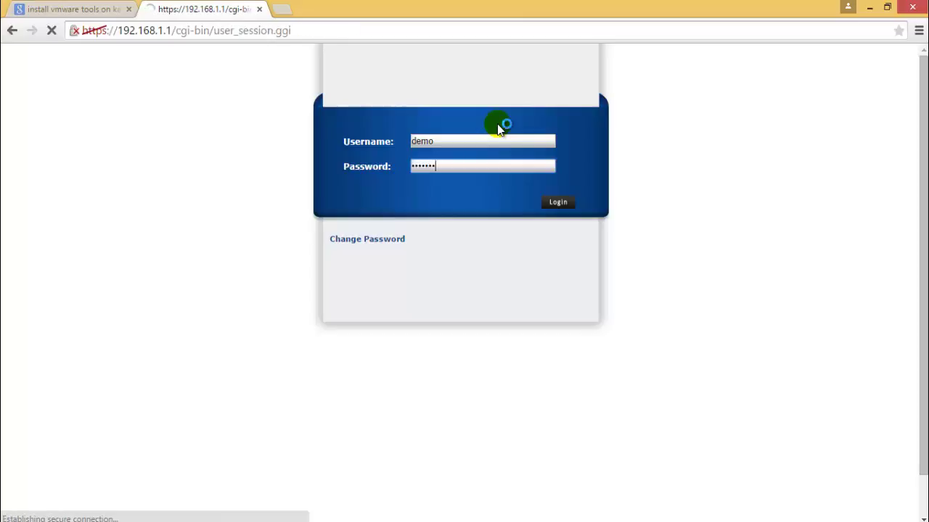
Proceed past the certificate warning, confirm the login, dismiss the save-password prompt, and return to Kali
{"action": "left_click", "coordinate": [293, 314]}
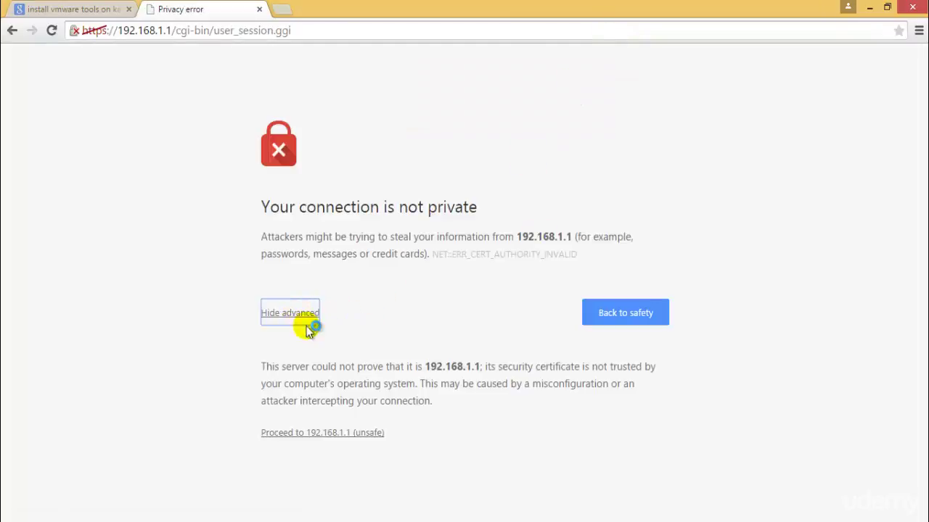
{"action": "left_click", "coordinate": [331, 434]}
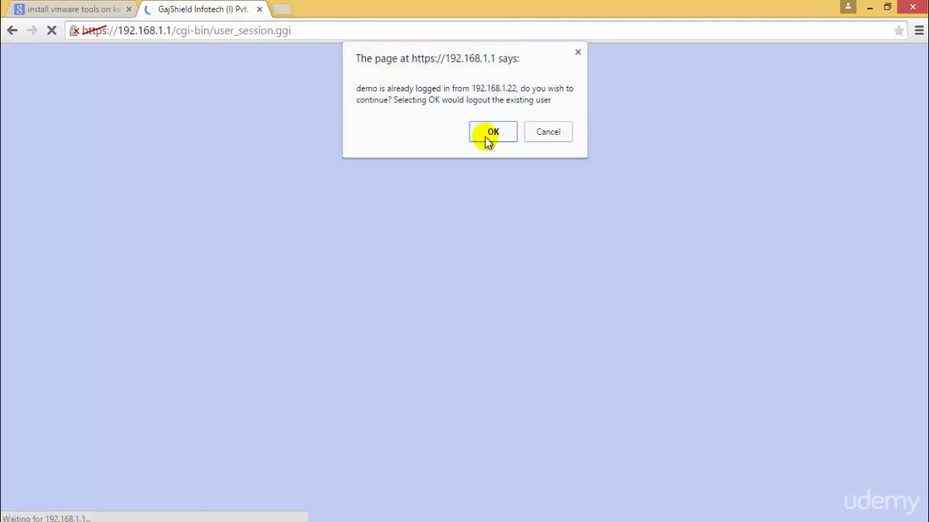
{"action": "left_click", "coordinate": [486, 133]}
{"action": "left_click", "coordinate": [797, 138]}
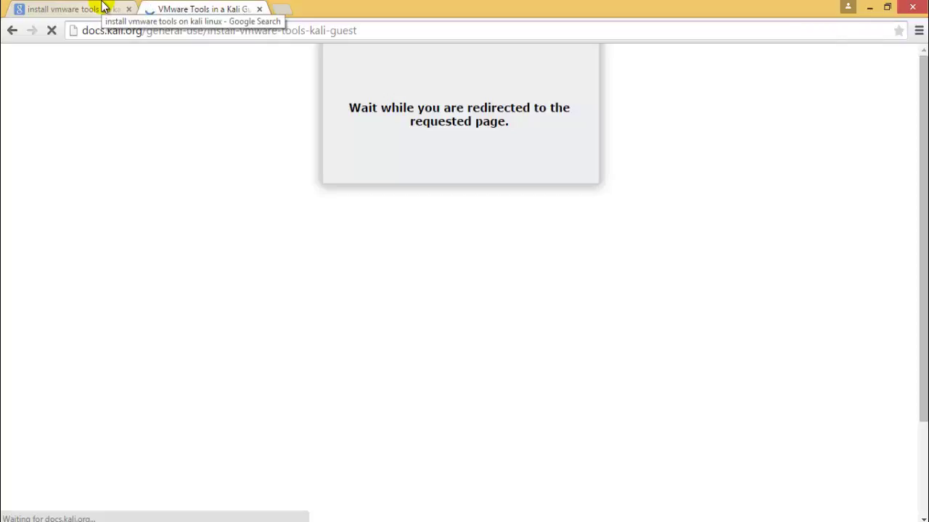
{"action": "mouse_move", "coordinate": [222, 440]}
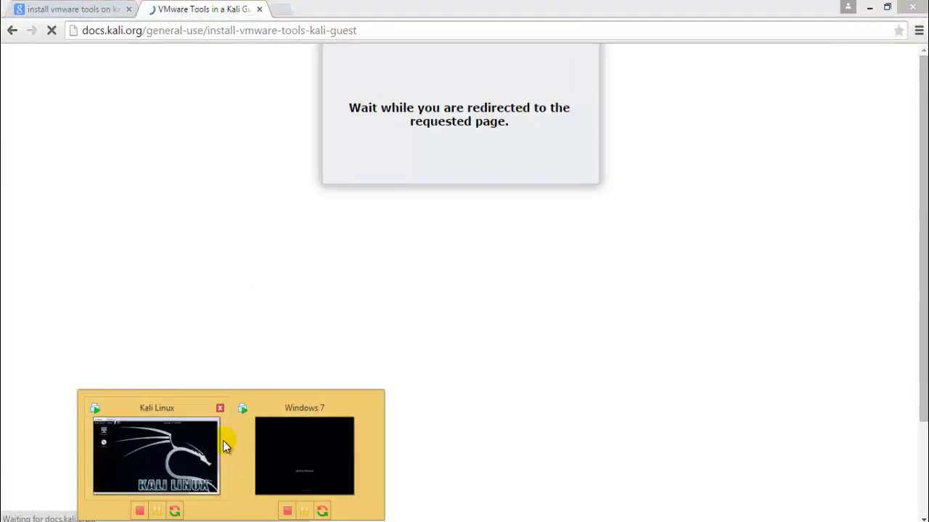
{"action": "left_click", "coordinate": [311, 432]}
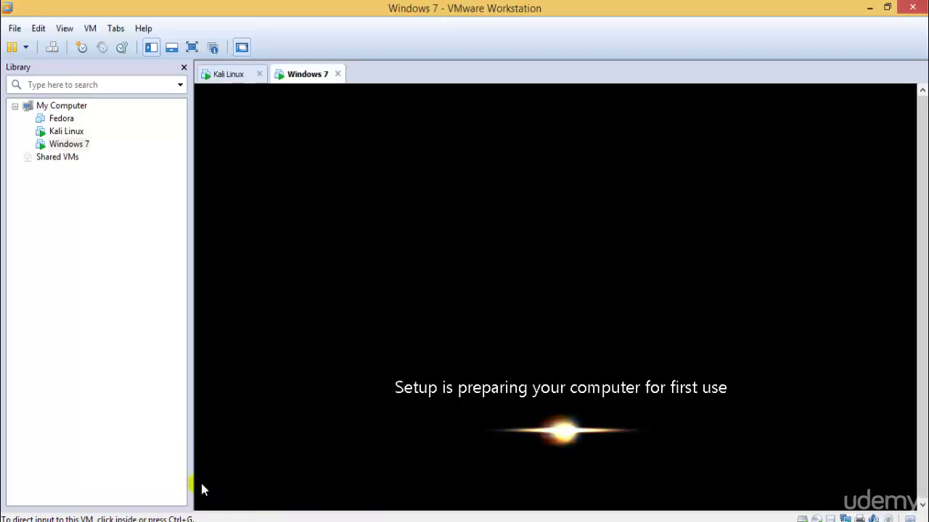
{"action": "left_click", "coordinate": [183, 481]}
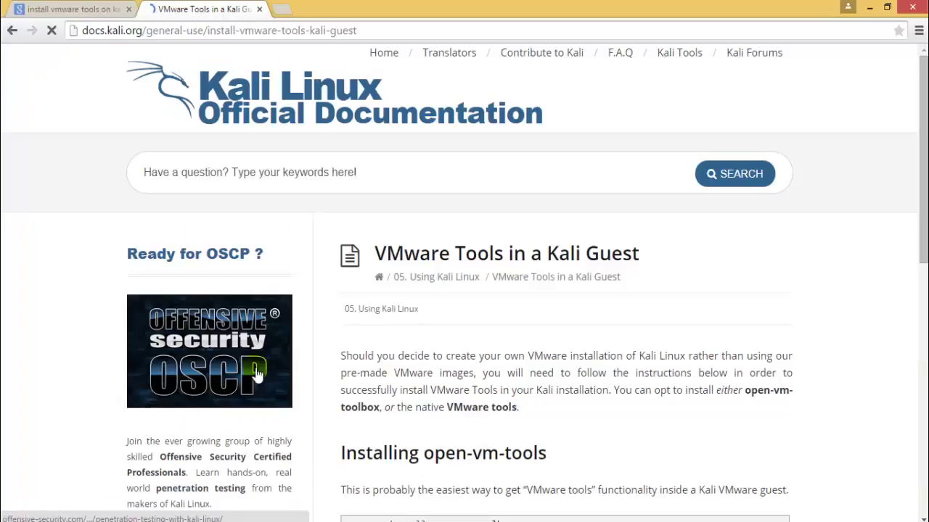
Scroll the Kali docs page to the VMware Tools install commands, then switch to the Kali VM
{"action": "scroll", "coordinate": [546, 356], "scroll_direction": "down", "scroll_amount": 8}
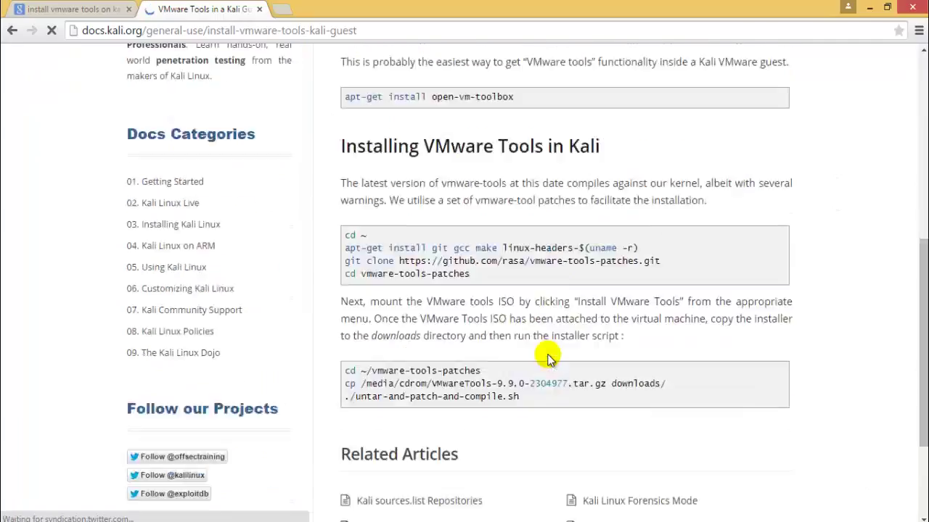
{"action": "scroll", "coordinate": [548, 357], "scroll_direction": "up", "scroll_amount": 3}
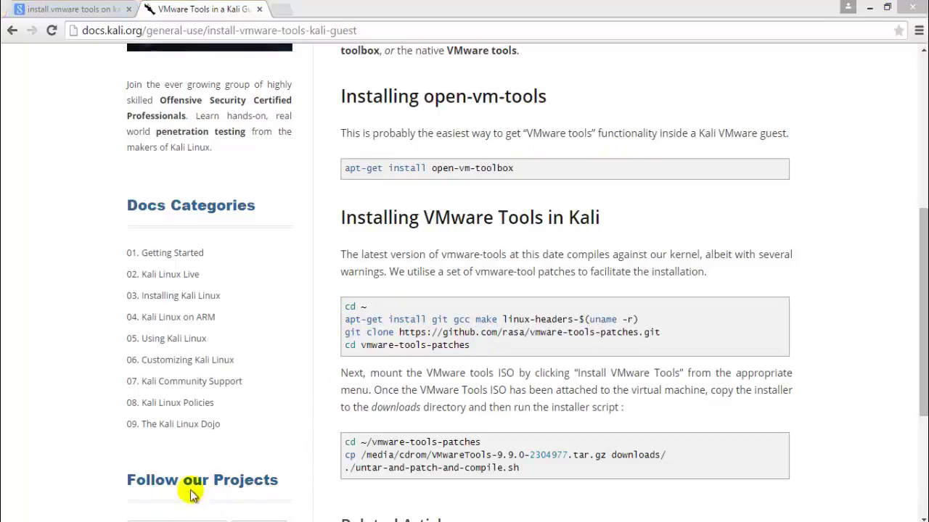
{"action": "left_click", "coordinate": [231, 464]}
Open the VMware Tools disc from the Kali desktop in the file manager
{"action": "left_click", "coordinate": [259, 208]}
{"action": "right_click", "coordinate": [275, 208]}
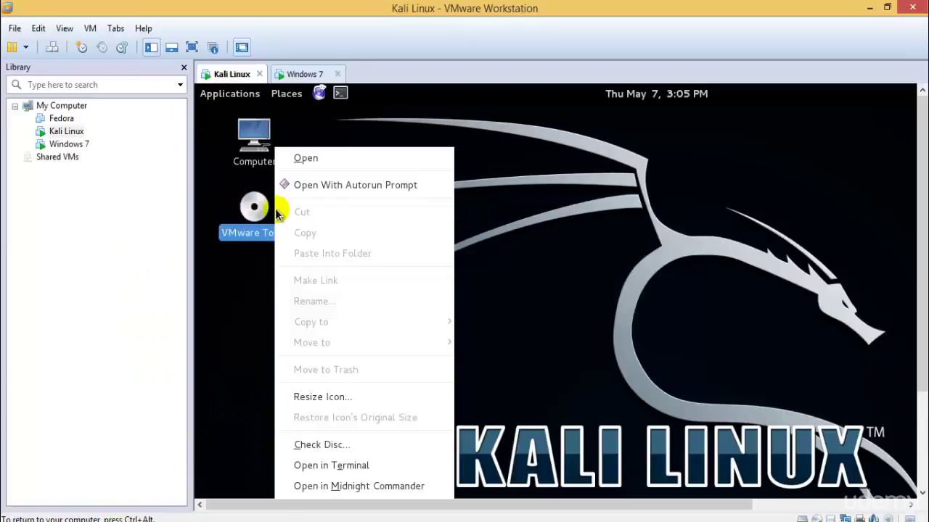
{"action": "left_click", "coordinate": [345, 185]}
{"action": "left_click_drag", "start_coordinate": [479, 141], "coordinate": [529, 160]}
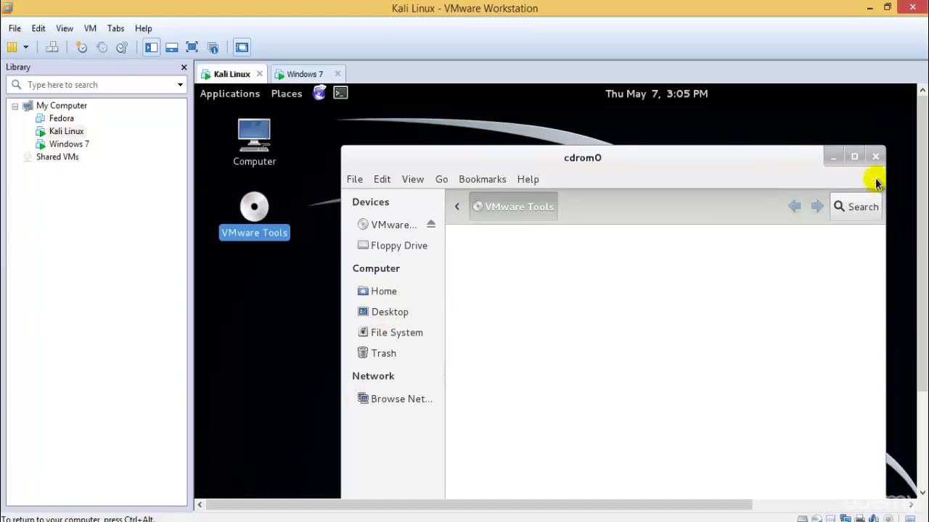
Browse Home, Desktop, File System and Trash in the sidebar, then close the cdrom0 window
{"action": "left_click", "coordinate": [405, 226]}
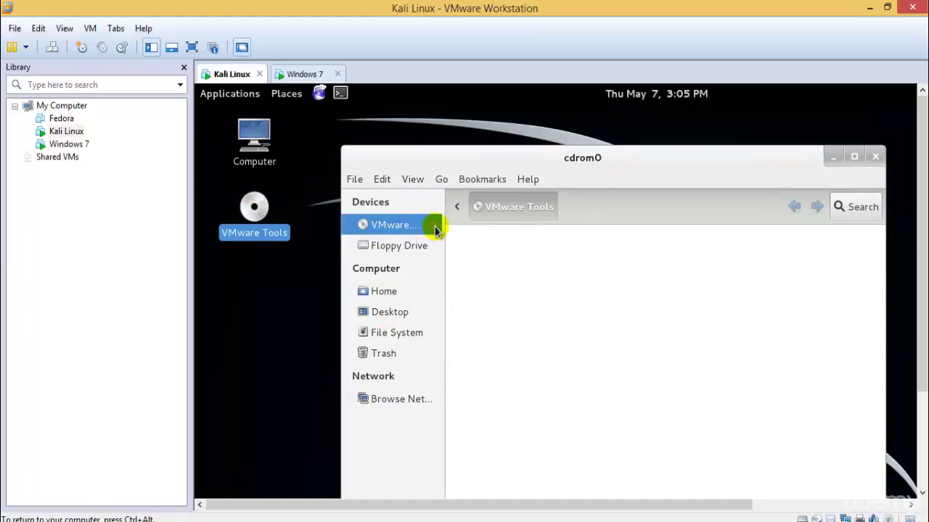
{"action": "left_click", "coordinate": [400, 291]}
{"action": "left_click", "coordinate": [404, 314]}
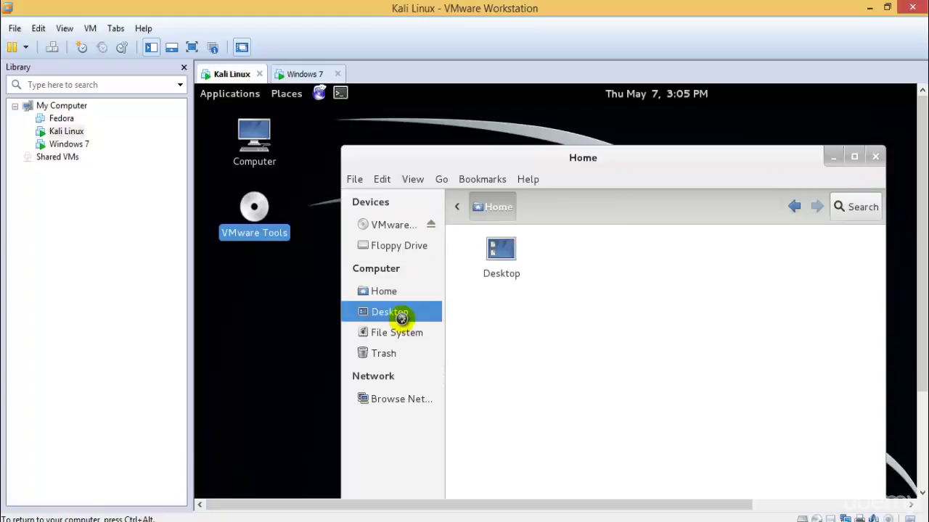
{"action": "left_click", "coordinate": [408, 335]}
{"action": "left_click", "coordinate": [398, 354]}
{"action": "left_click", "coordinate": [399, 246]}
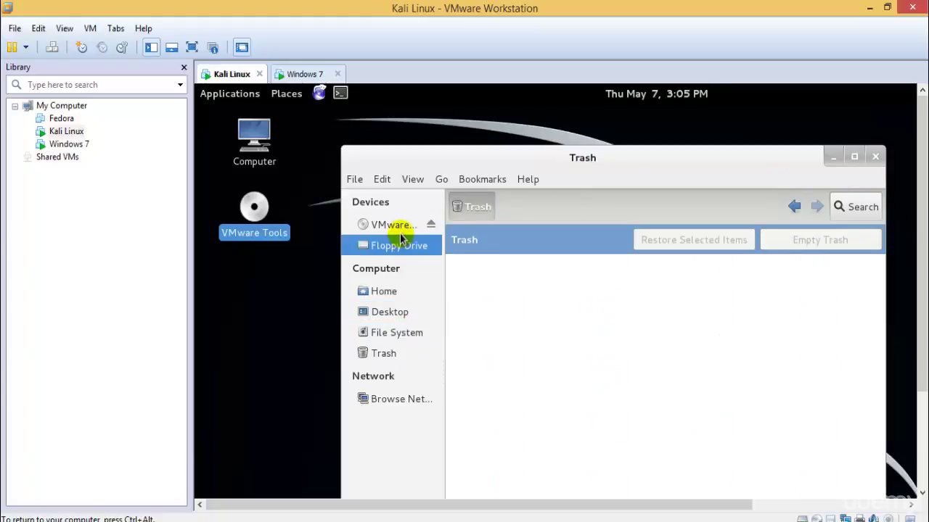
{"action": "left_click", "coordinate": [401, 226]}
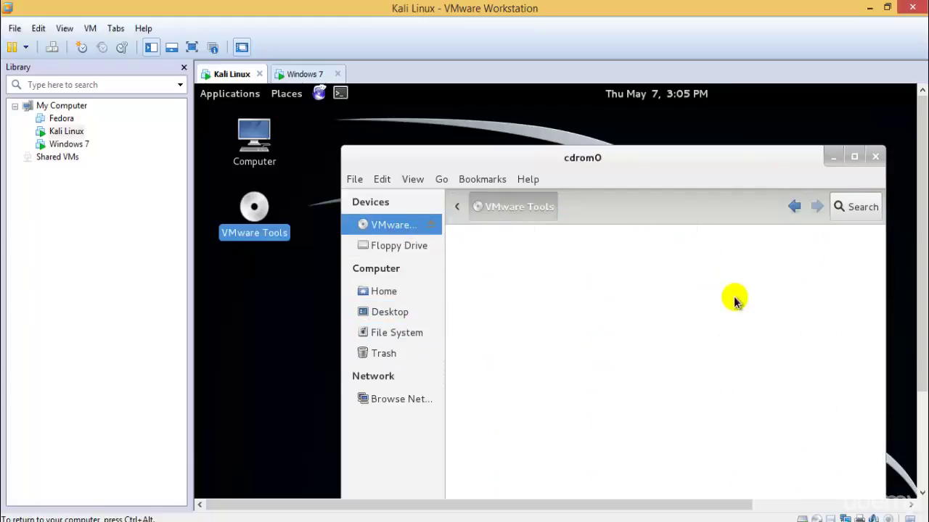
{"action": "left_click", "coordinate": [875, 157]}
On the Windows 7 VM, create a user account with a password and password hint
{"action": "key", "text": "ctrl+Tab"}
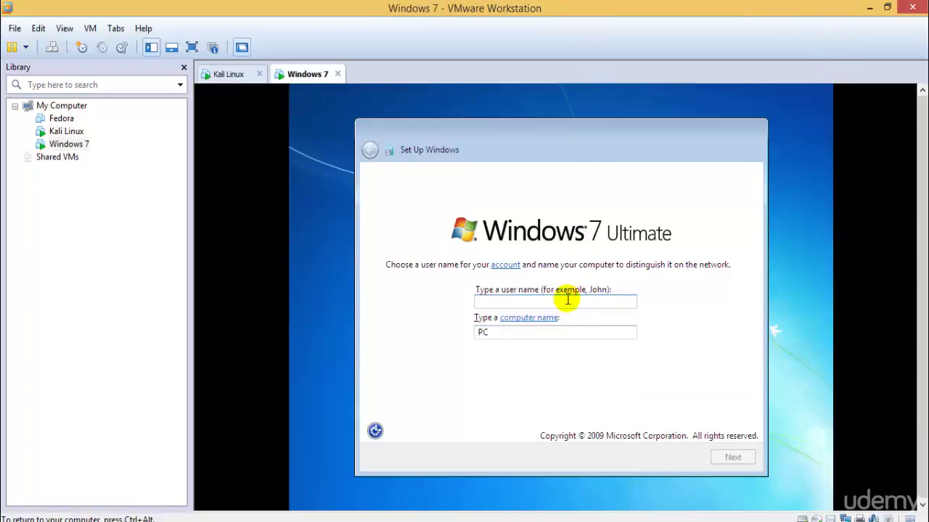
{"action": "type", "text": "TestUser"}
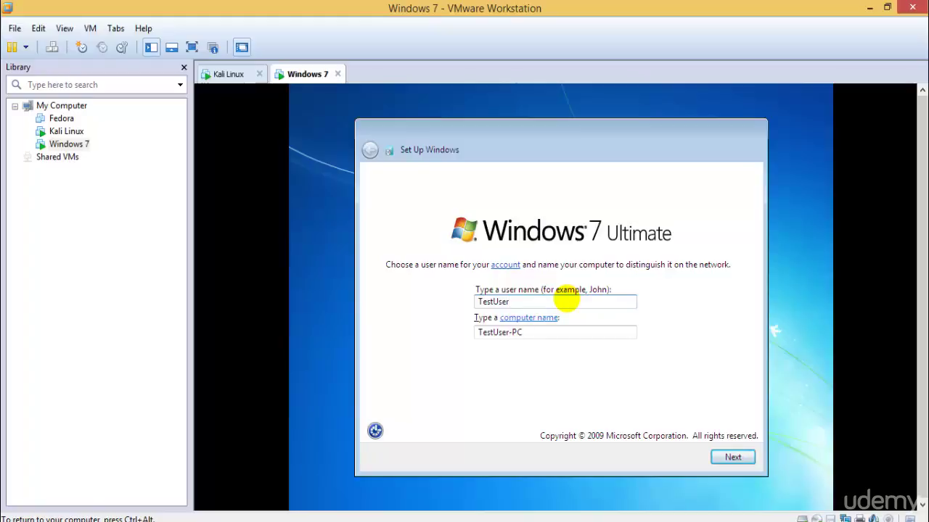
{"action": "key", "text": "Return"}
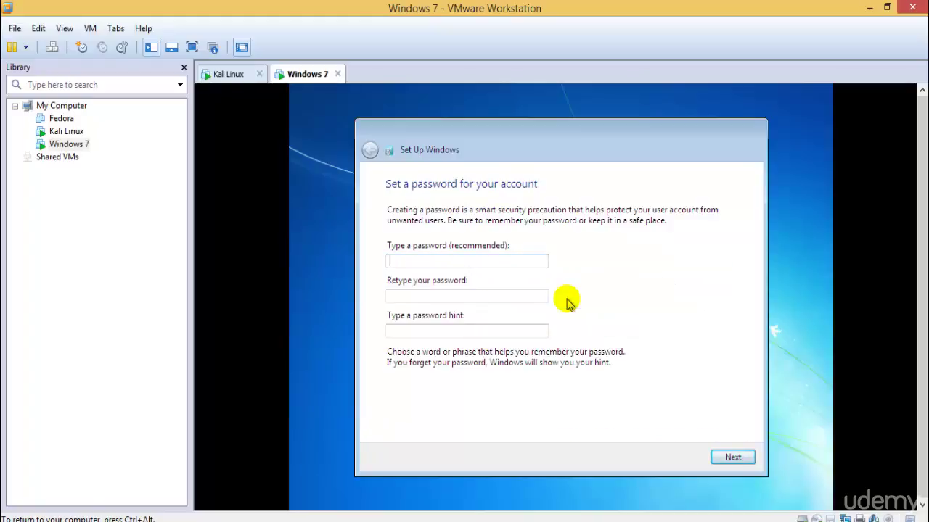
{"action": "type", "text": "test"}
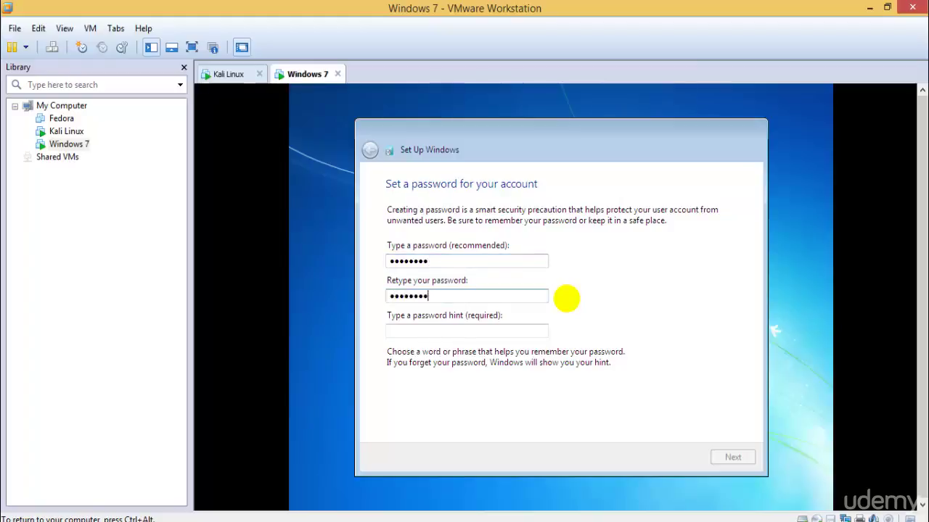
{"action": "type", "text": "abcd@"}
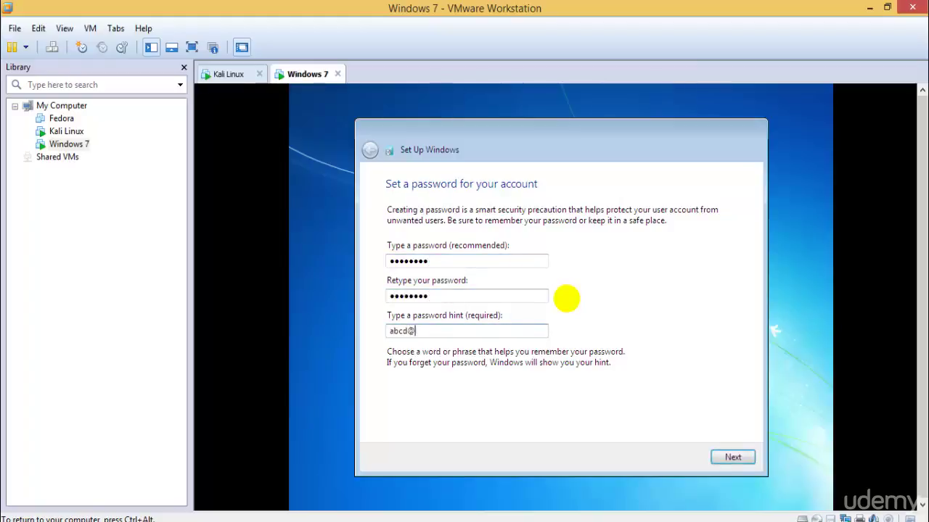
{"action": "type", "text": "123"}
{"action": "key", "text": "Return"}
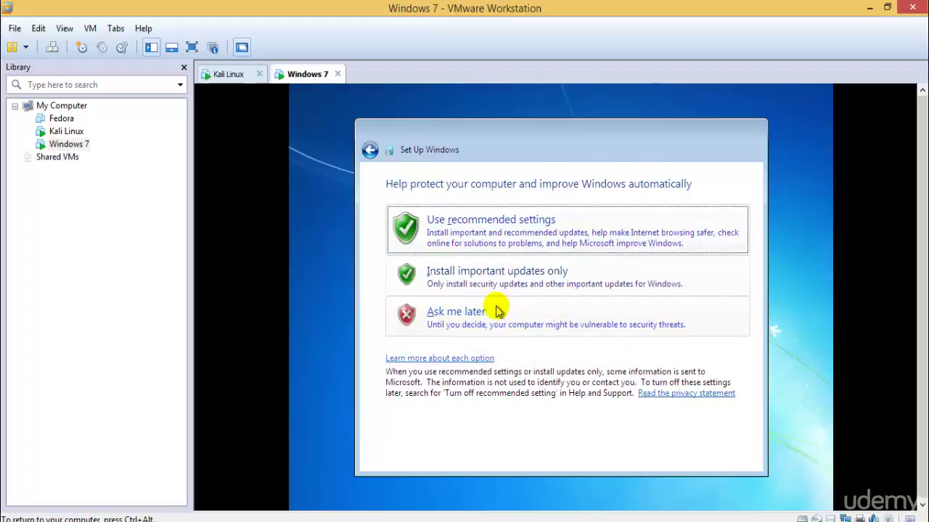
Defer Windows updates, accept the time settings, choose Home network, then return to Kali
{"action": "left_click", "coordinate": [496, 310]}
{"action": "left_click", "coordinate": [733, 456]}
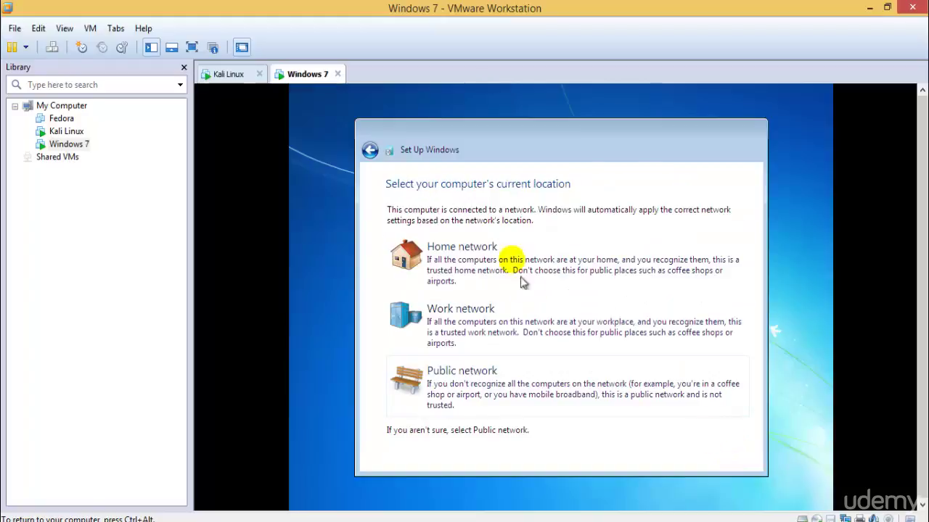
{"action": "left_click", "coordinate": [503, 255]}
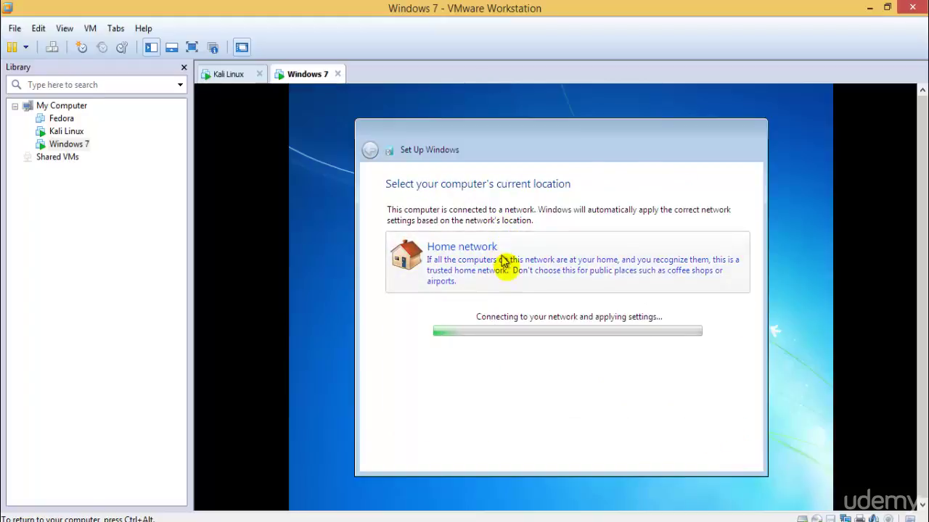
{"action": "left_click", "coordinate": [227, 75]}
Eject the VMware Tools disc and then the Kali Live disc from the Kali desktop
{"action": "left_click", "coordinate": [299, 74]}
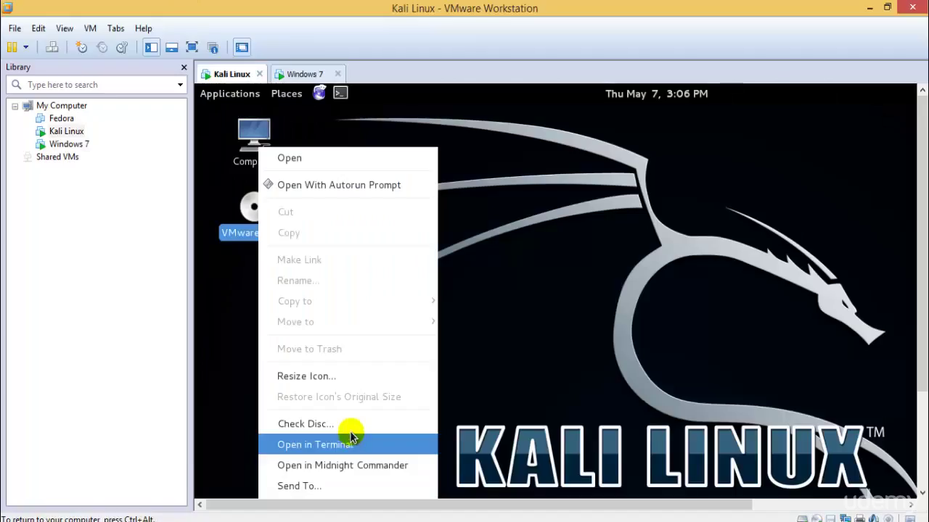
{"action": "scroll", "coordinate": [924, 337], "scroll_direction": "down", "scroll_amount": 1}
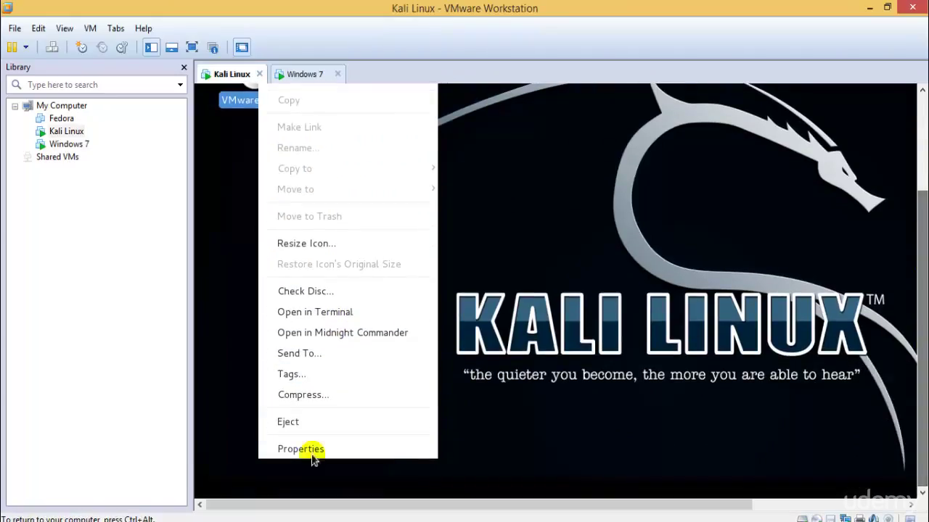
{"action": "left_click", "coordinate": [307, 421]}
{"action": "left_click", "coordinate": [921, 90]}
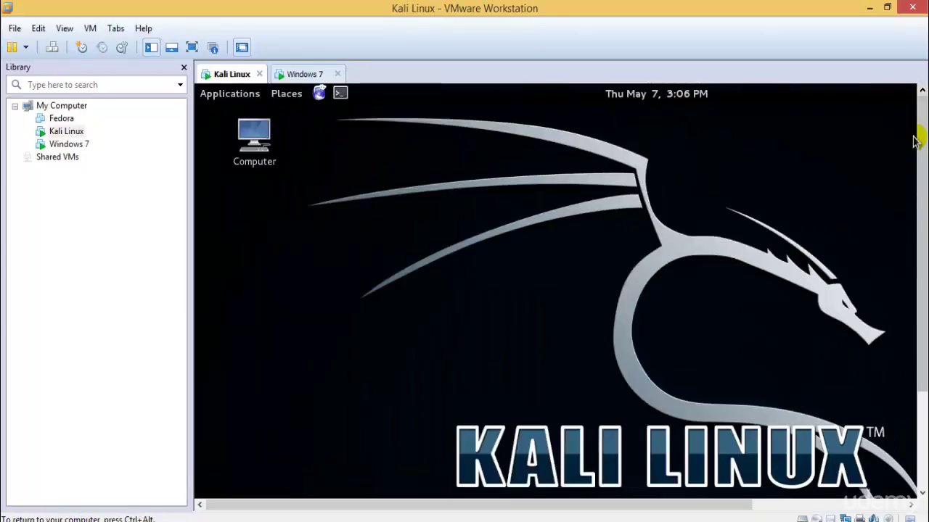
{"action": "right_click", "coordinate": [71, 135]}
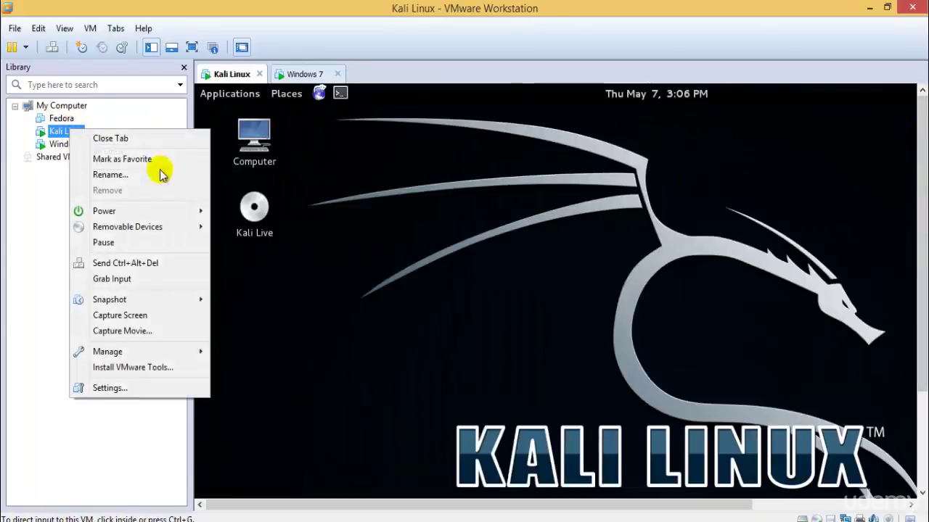
{"action": "left_click", "coordinate": [253, 208]}
{"action": "right_click", "coordinate": [244, 206]}
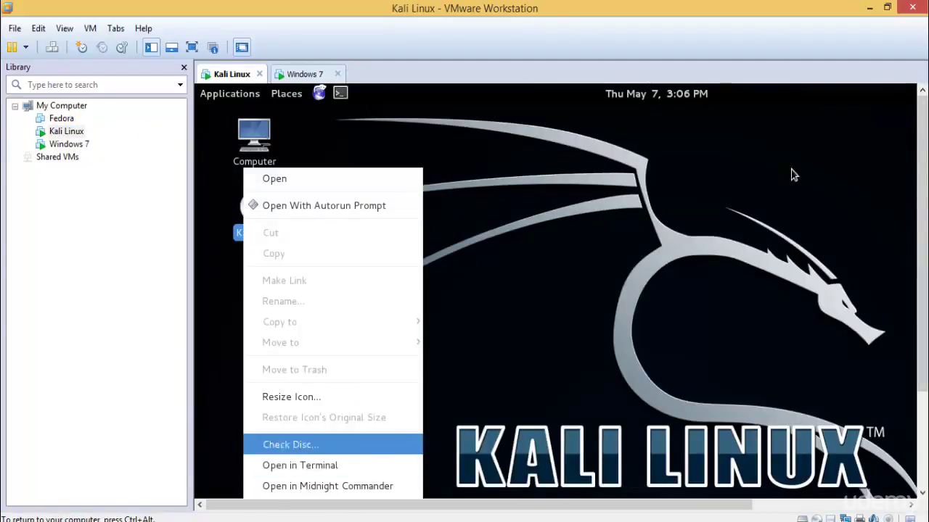
{"action": "left_click_drag", "start_coordinate": [921, 201], "coordinate": [918, 387]}
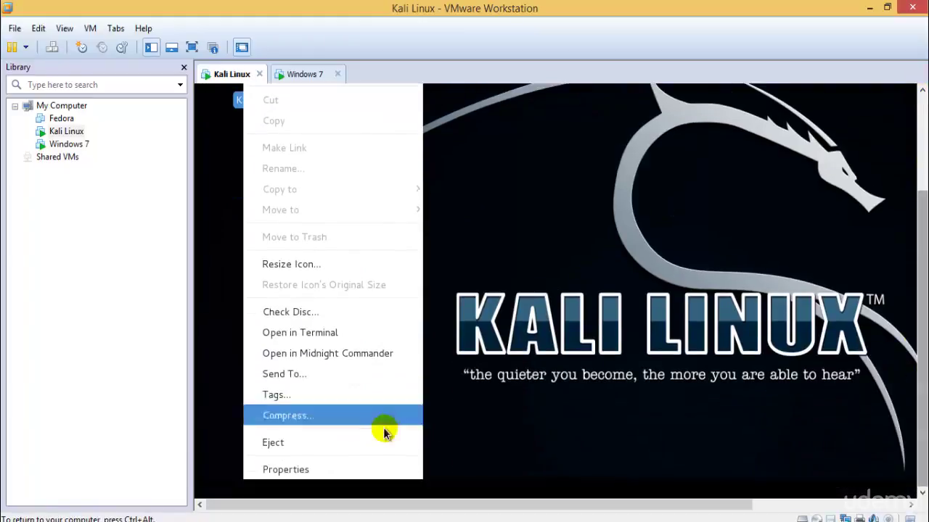
{"action": "left_click", "coordinate": [358, 442]}
Review the Kali VM's hard disk and CD/DVD (IDE) settings, then cancel without changes
{"action": "right_click", "coordinate": [65, 132]}
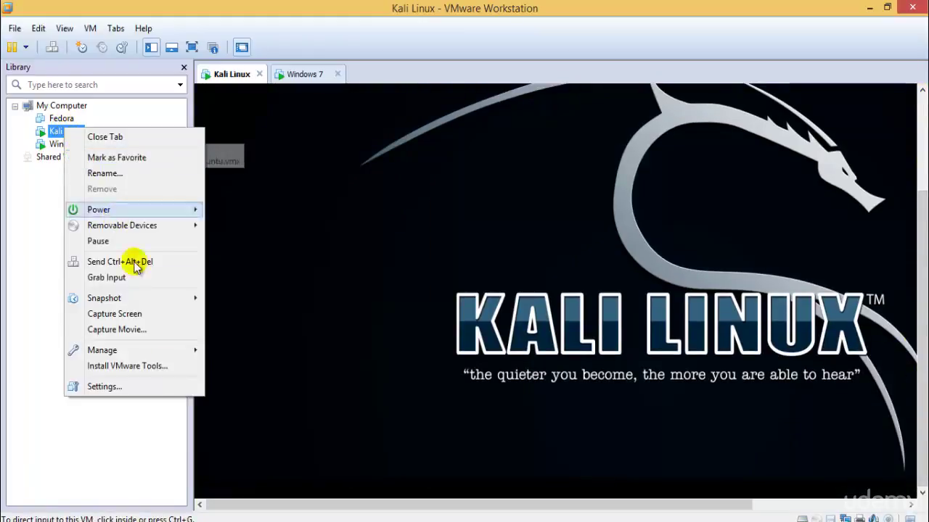
{"action": "left_click", "coordinate": [149, 384]}
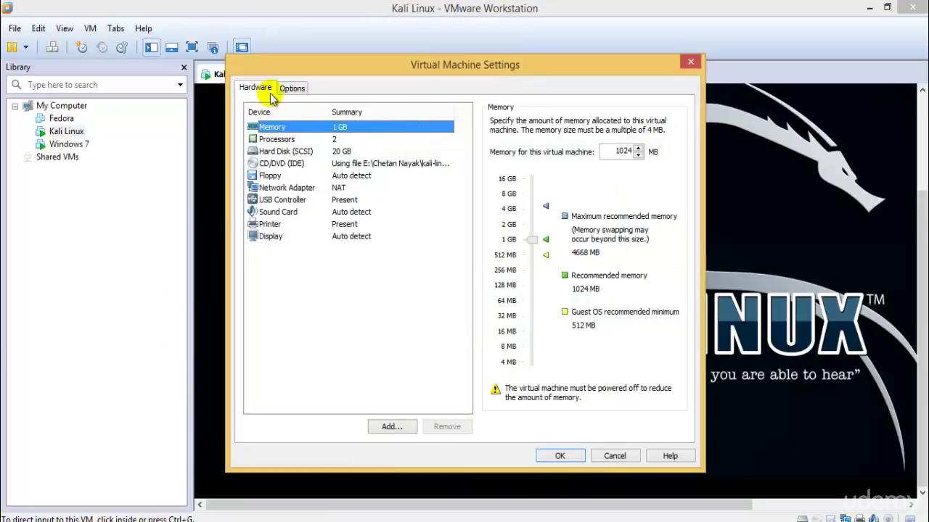
{"action": "left_click", "coordinate": [302, 152]}
{"action": "left_click", "coordinate": [311, 164]}
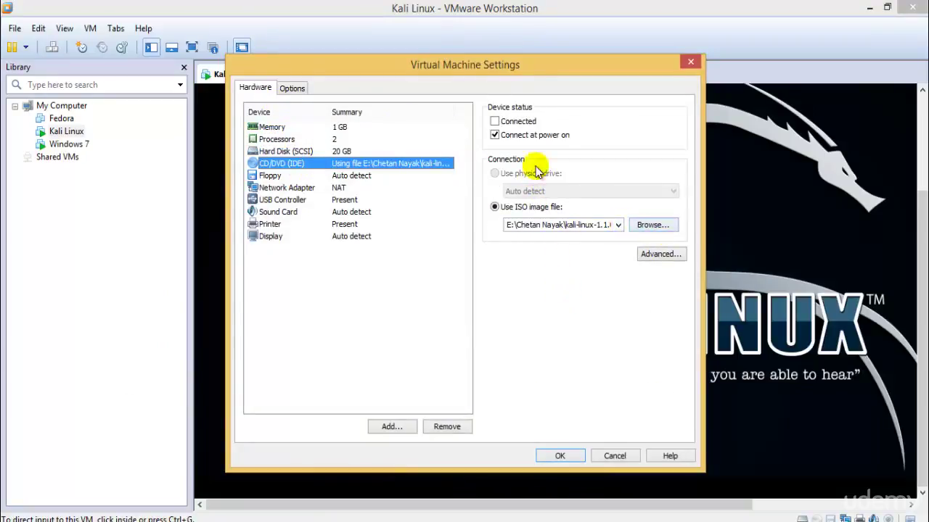
{"action": "left_click", "coordinate": [614, 455]}
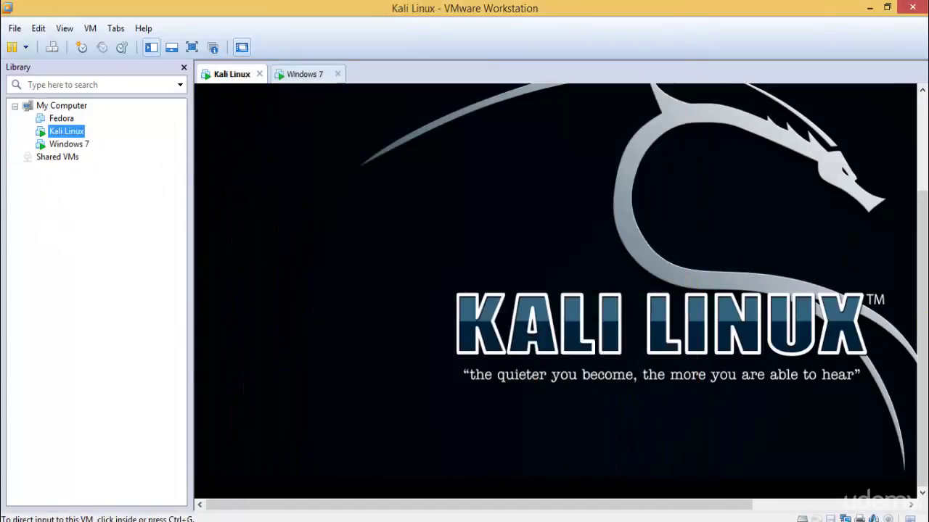
{"action": "scroll", "coordinate": [921, 312], "scroll_direction": "up", "scroll_amount": 5}
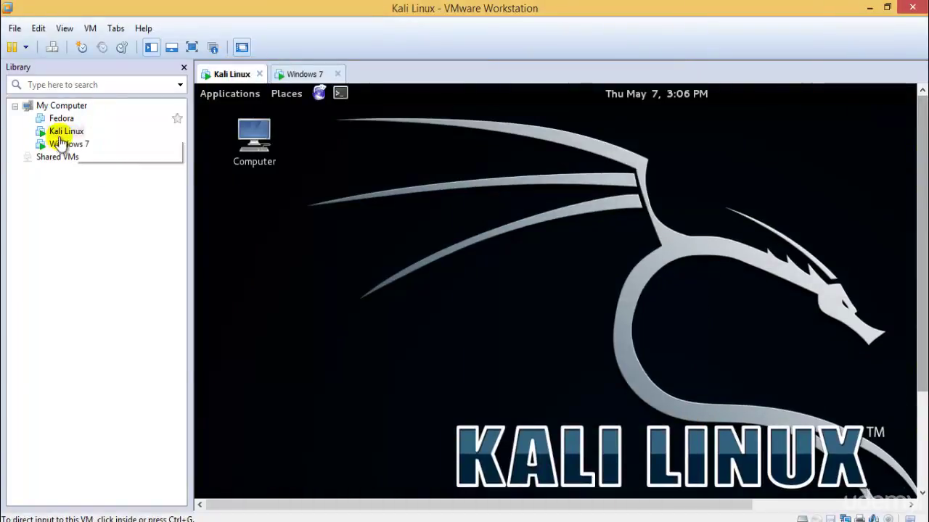
Reinsert the disc via Install VMware Tools and select the VMwareTools tar.gz archive in cdrom0
{"action": "right_click", "coordinate": [63, 132]}
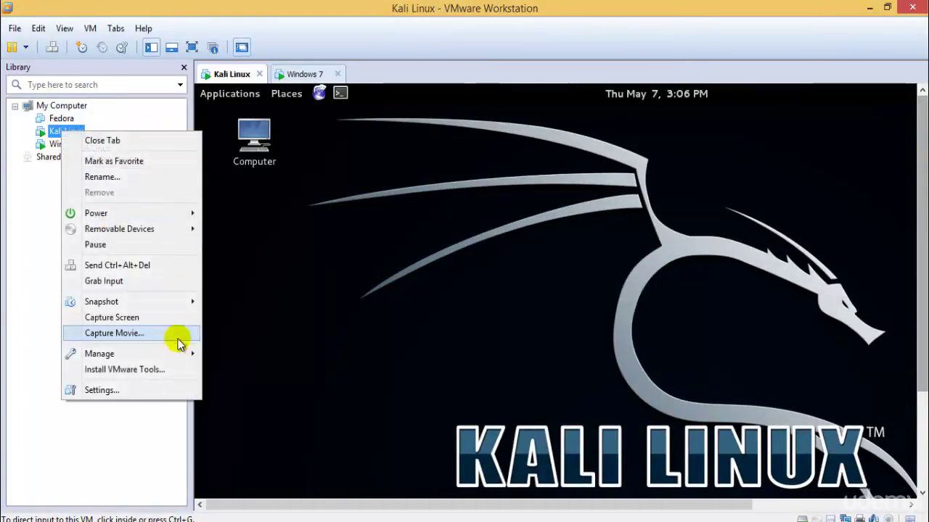
{"action": "left_click", "coordinate": [176, 367]}
{"action": "left_click", "coordinate": [230, 313]}
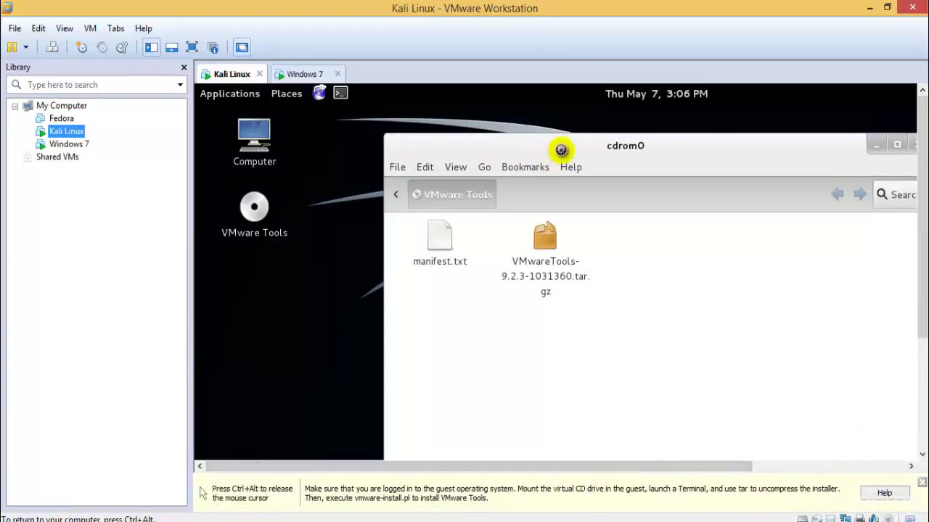
{"action": "left_click_drag", "start_coordinate": [556, 145], "coordinate": [501, 178]}
{"action": "left_click", "coordinate": [489, 266]}
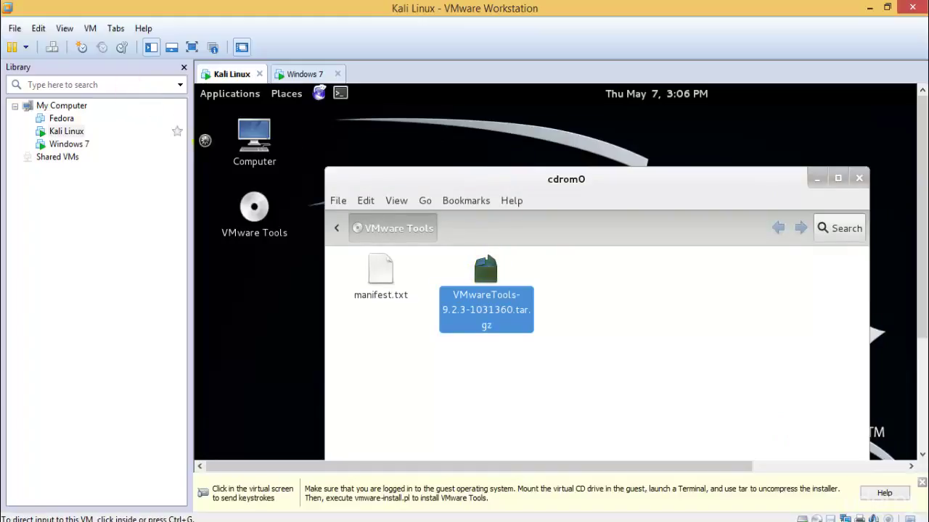
Open the Computer window and turn on its Places sidebar
{"action": "double_click", "coordinate": [254, 138]}
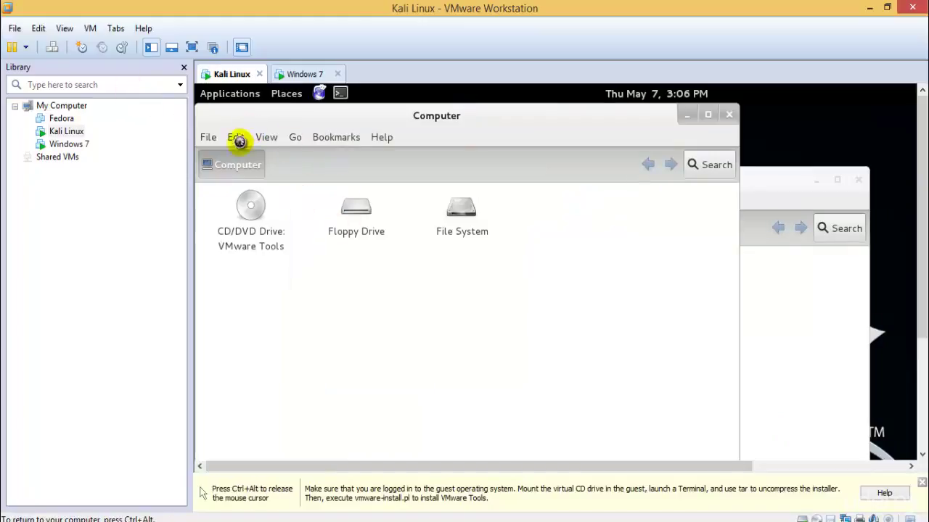
{"action": "left_click_drag", "start_coordinate": [475, 118], "coordinate": [588, 120]}
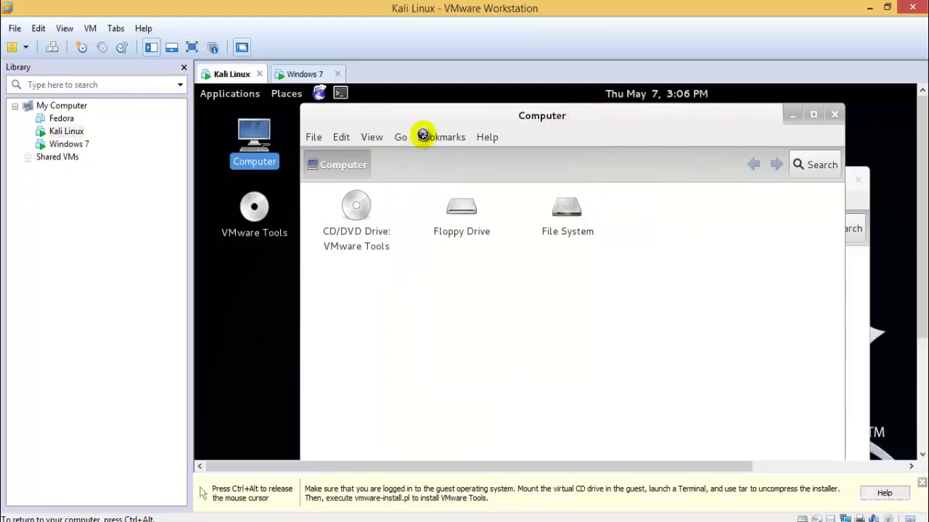
{"action": "left_click", "coordinate": [341, 136]}
{"action": "left_click", "coordinate": [370, 136]}
{"action": "mouse_move", "coordinate": [394, 203]}
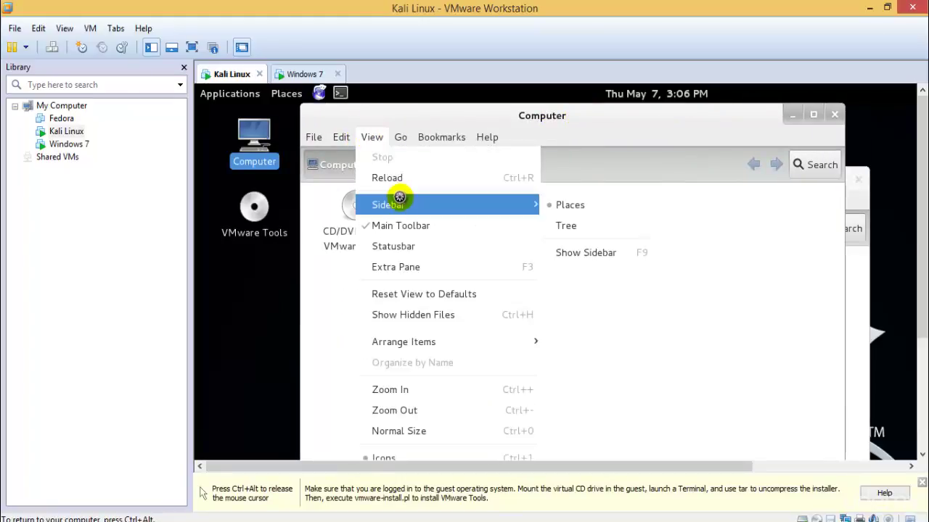
{"action": "left_click", "coordinate": [573, 248]}
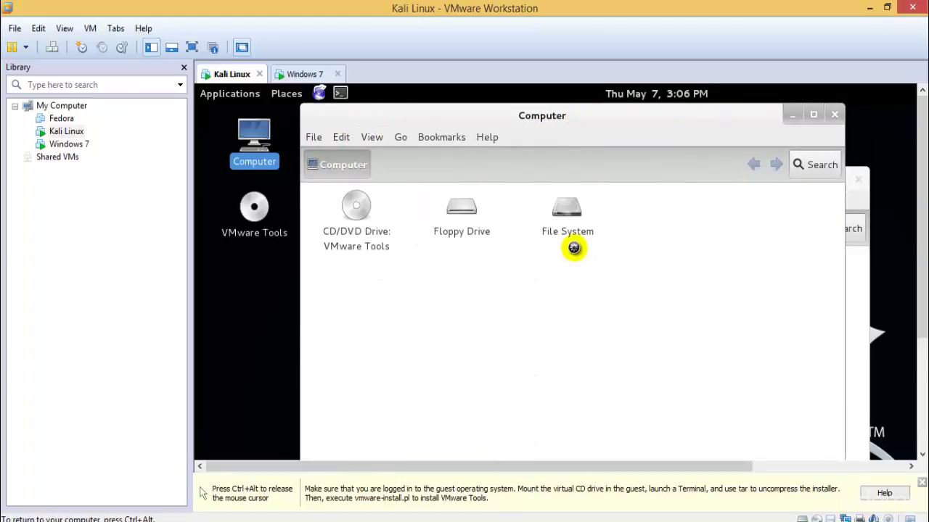
{"action": "left_click", "coordinate": [372, 138]}
{"action": "mouse_move", "coordinate": [450, 204]}
{"action": "left_click", "coordinate": [584, 251]}
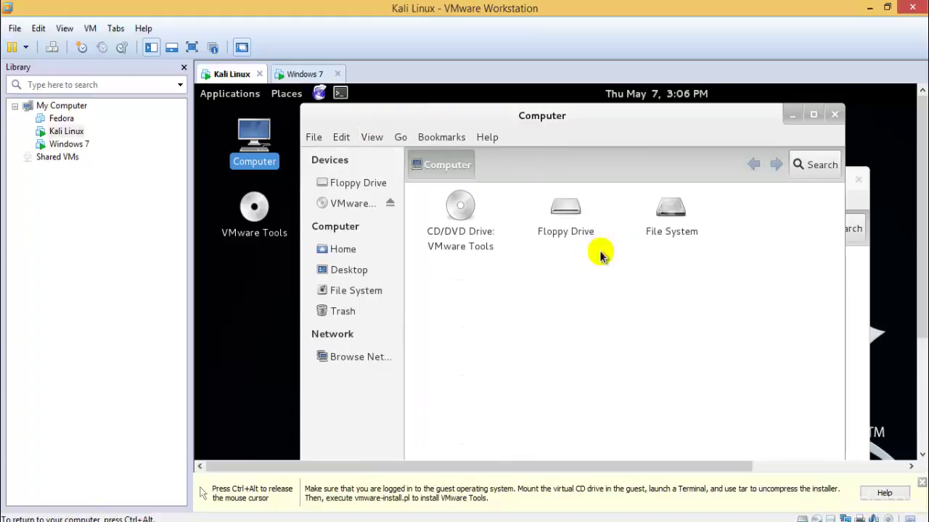
Paste the VMware Tools archive into Home and close the cdrom0 window
{"action": "left_click", "coordinate": [359, 250]}
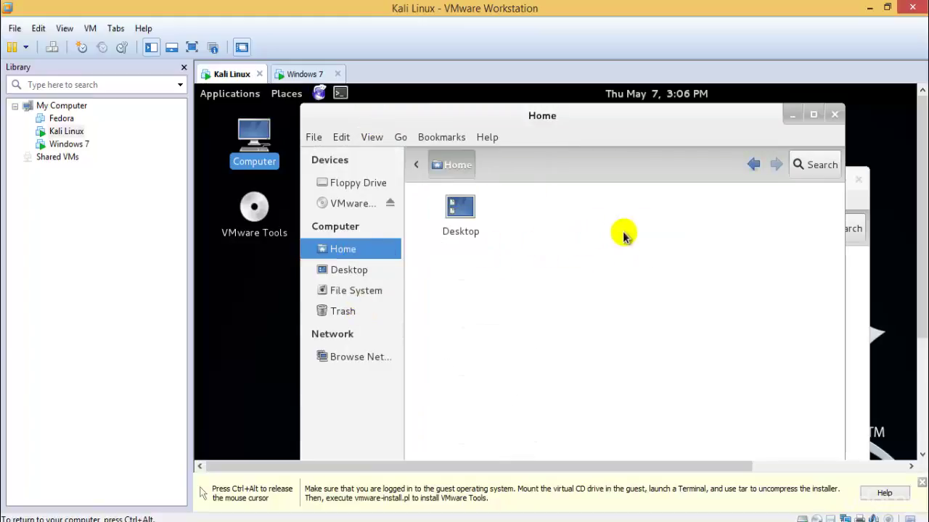
{"action": "key", "text": "ctrl+v"}
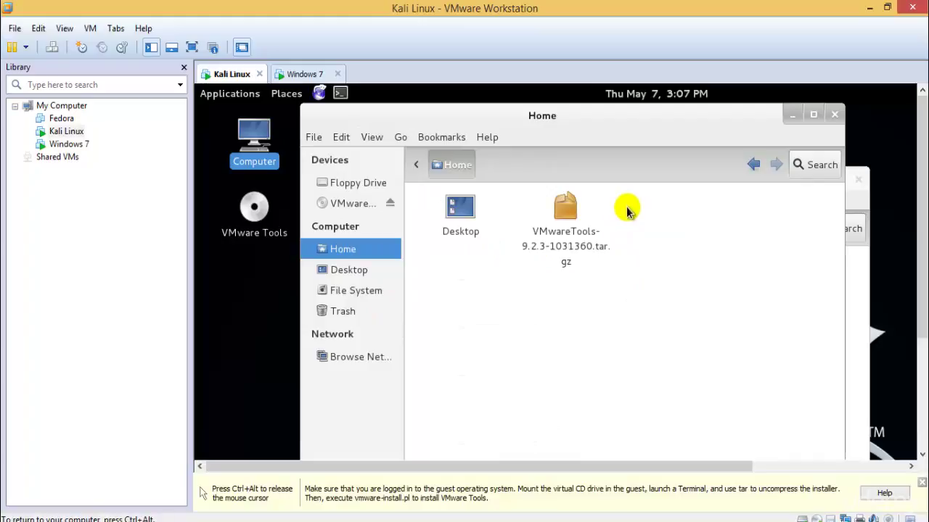
{"action": "left_click", "coordinate": [858, 179]}
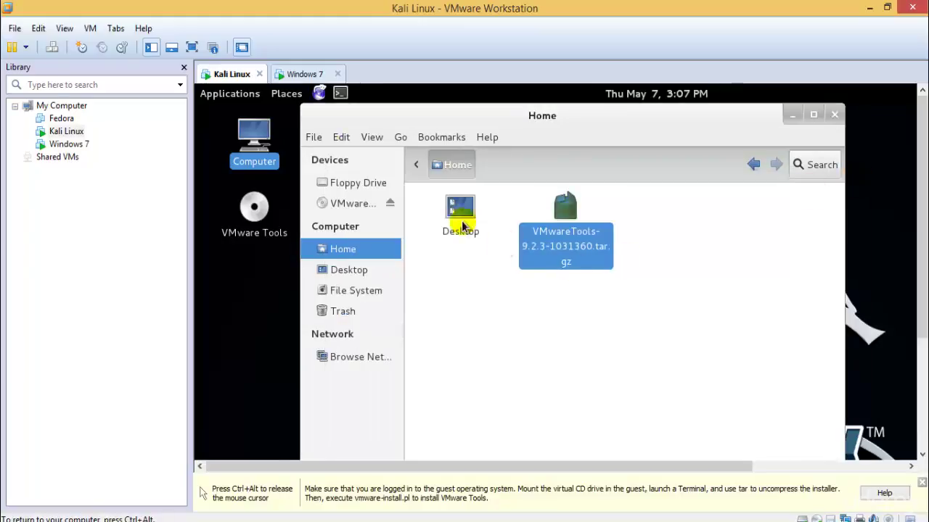
In Windows 7, skip the OEM logo and information step, dismiss the logon failure, and go back to Kali Linux
{"action": "left_click", "coordinate": [305, 75]}
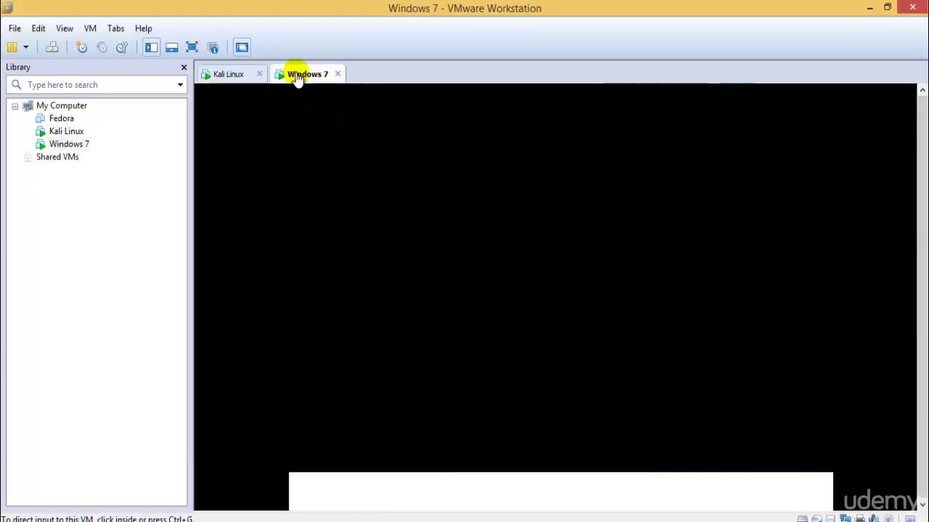
{"action": "left_click", "coordinate": [570, 332]}
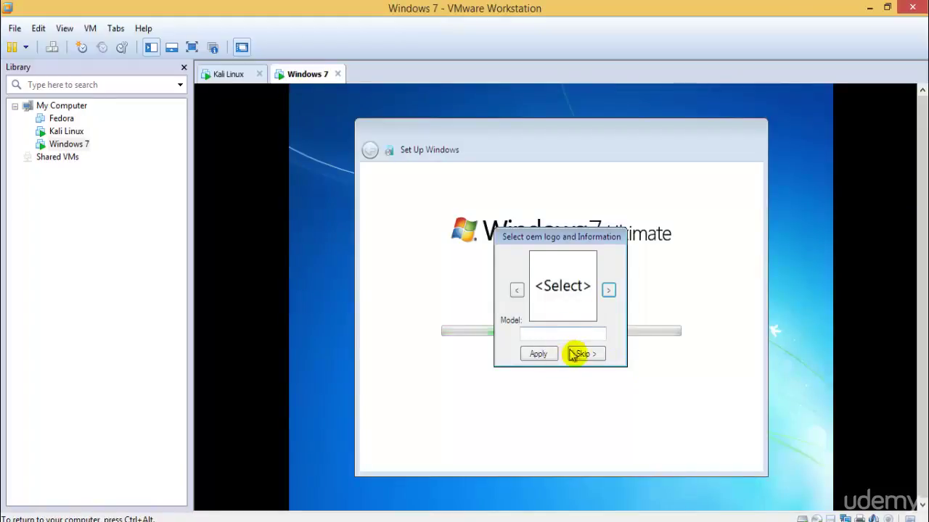
{"action": "left_click", "coordinate": [583, 353]}
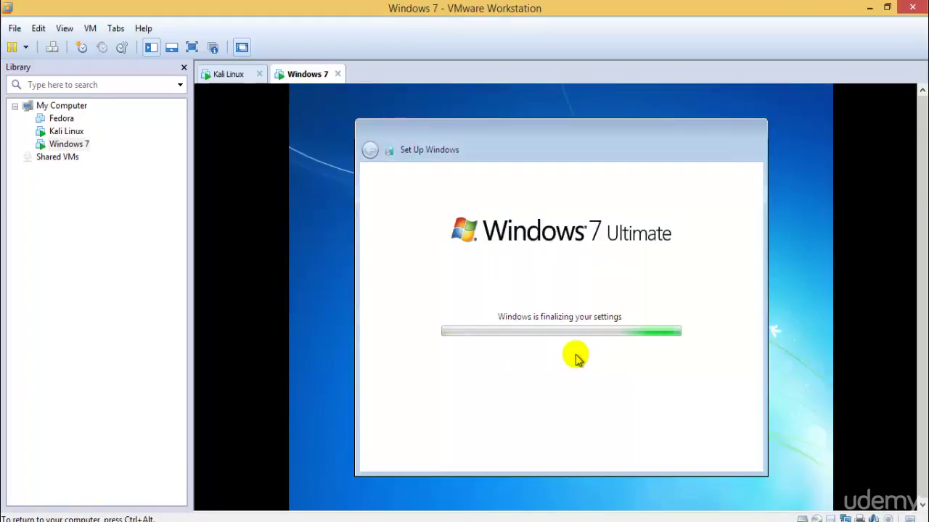
{"action": "key", "text": "ctrl+alt"}
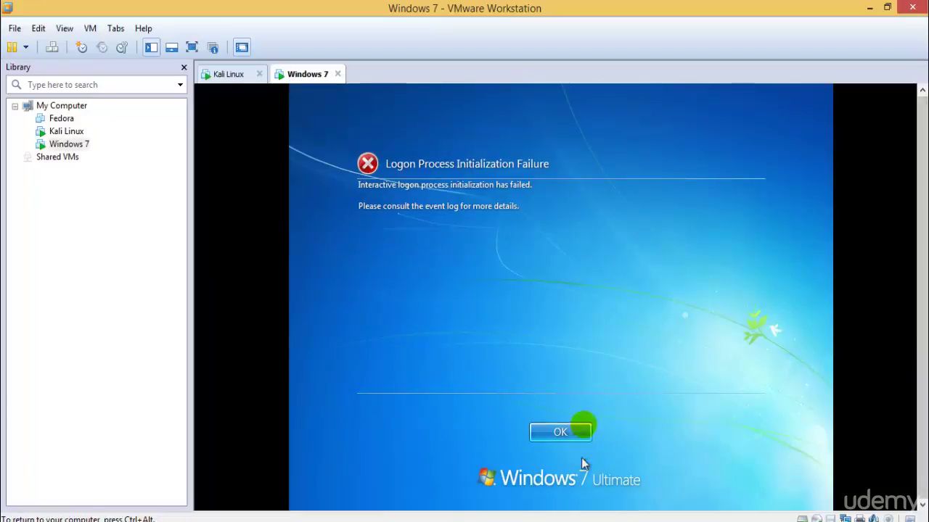
{"action": "left_click", "coordinate": [580, 429]}
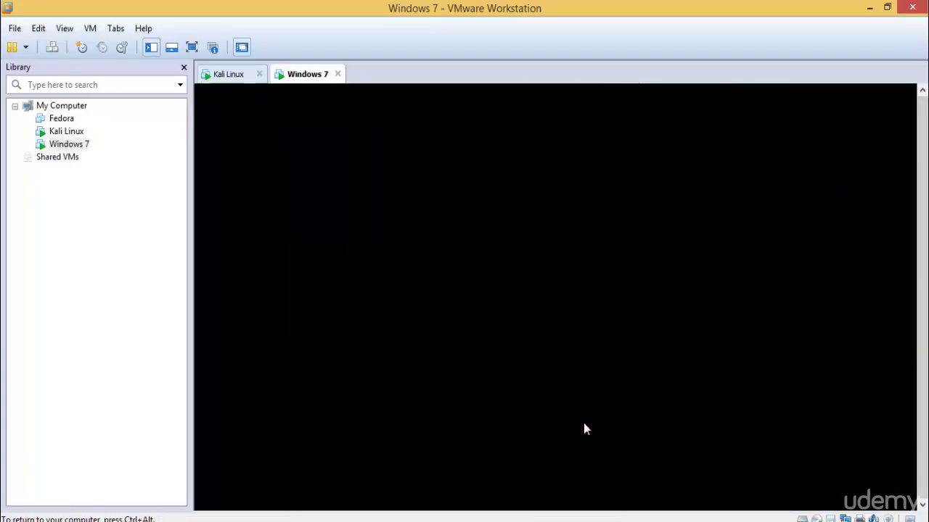
{"action": "left_click", "coordinate": [231, 75]}
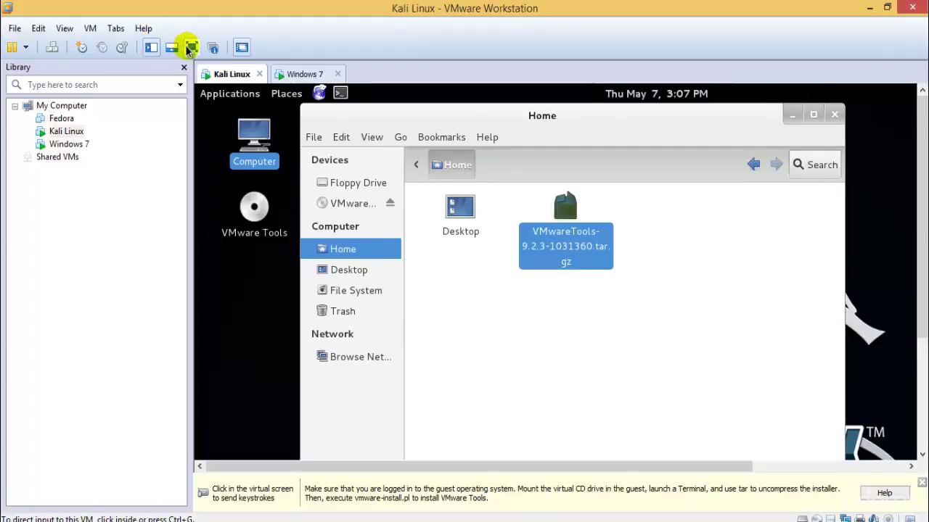
Make Kali full screen, close the Home window, cancel deleting the archive, and close the terminal
{"action": "left_click", "coordinate": [190, 48]}
{"action": "left_click", "coordinate": [460, 244]}
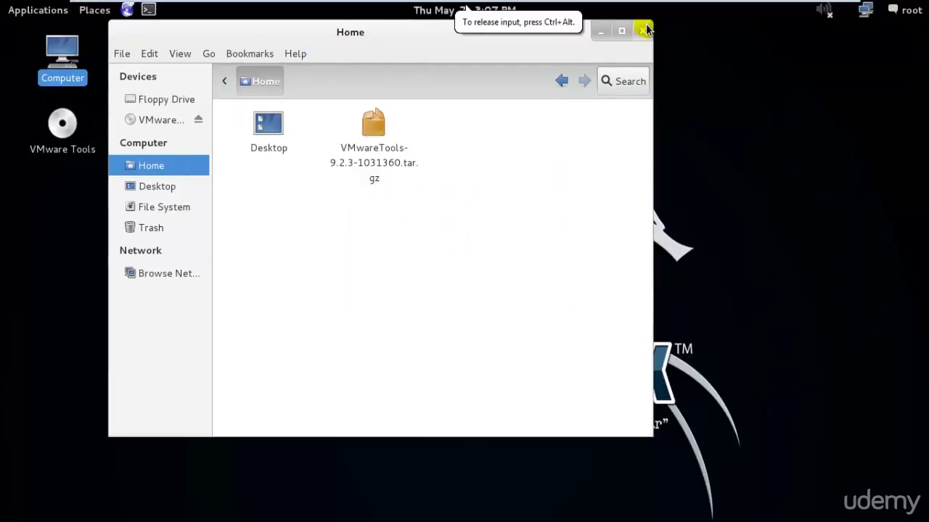
{"action": "left_click", "coordinate": [644, 29]}
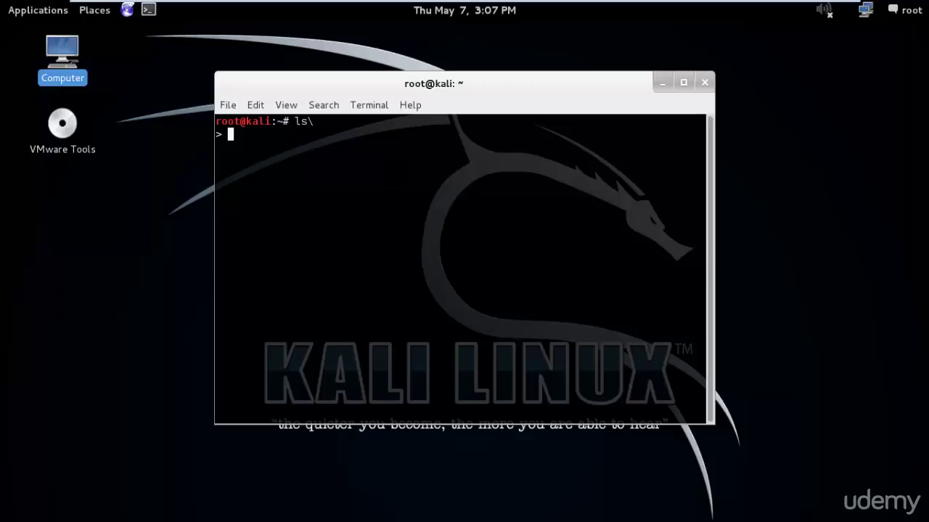
{"action": "left_click", "coordinate": [465, 8]}
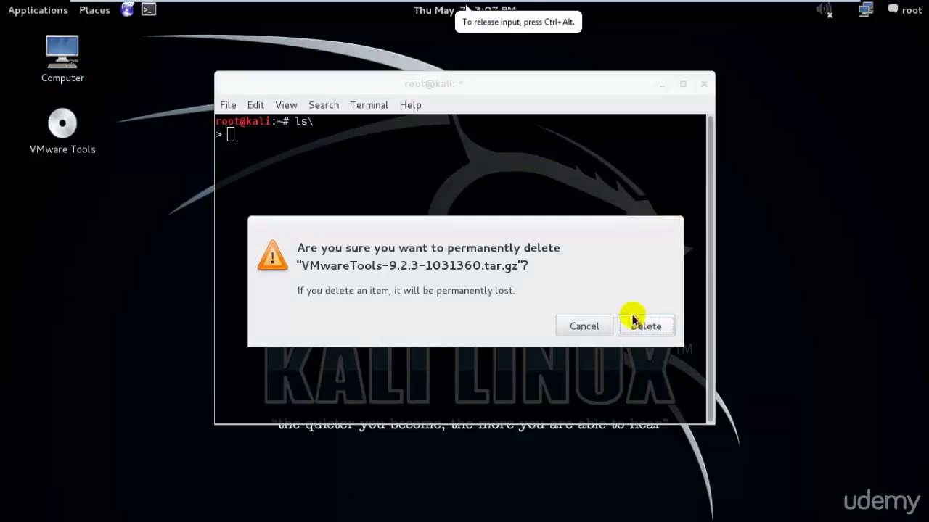
{"action": "left_click", "coordinate": [596, 326]}
{"action": "left_click", "coordinate": [703, 85]}
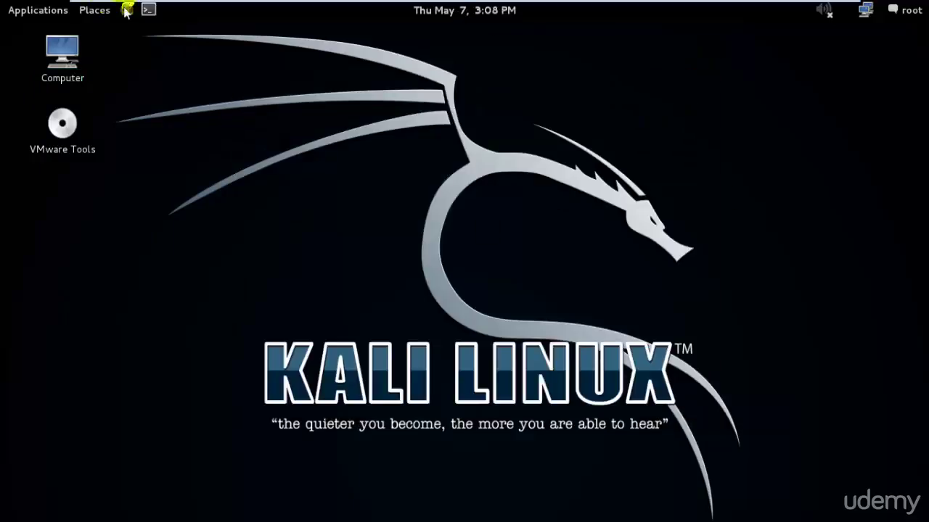
In a new terminal, run ls and pwd to confirm /root, then chmod +x VMwareTools-9.2.3-1031360.tar.gz
{"action": "left_click", "coordinate": [148, 8]}
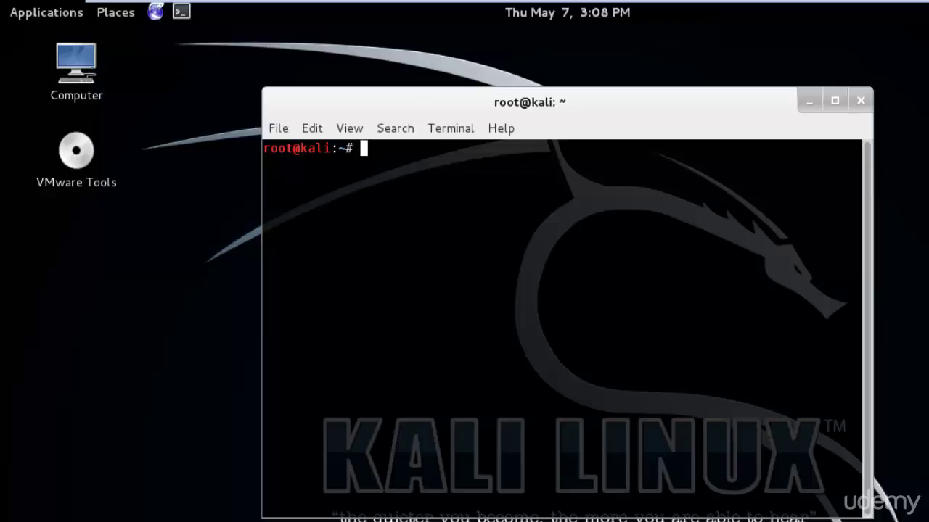
{"action": "key", "text": "Return"}
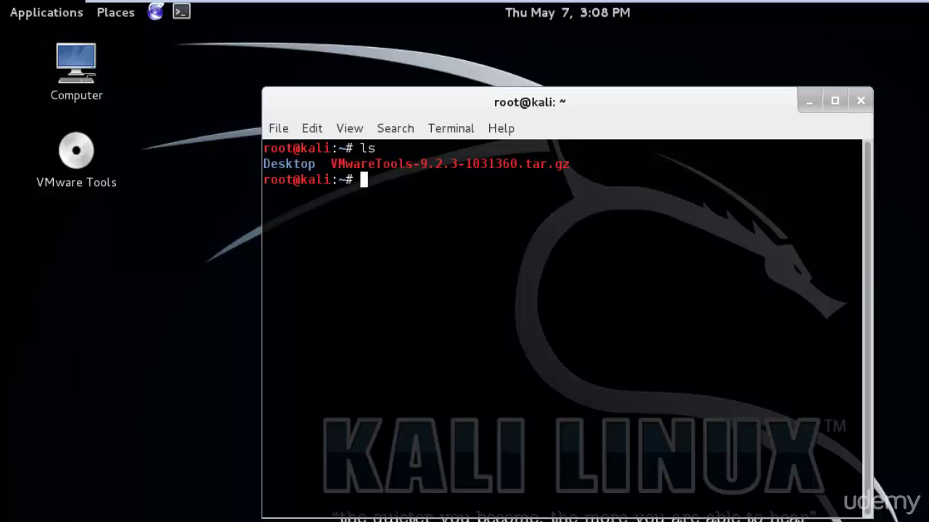
{"action": "type", "text": "pwd"}
{"action": "key", "text": "Return"}
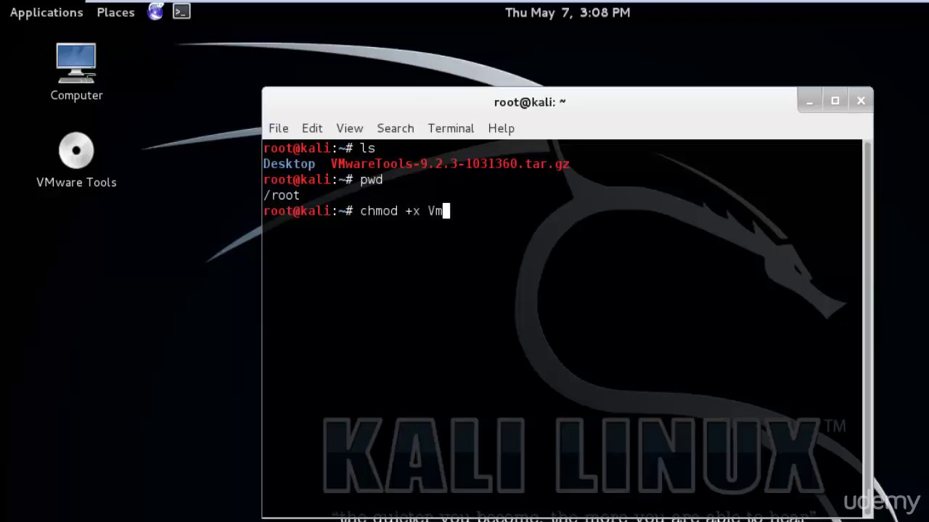
{"action": "key", "text": "Tab"}
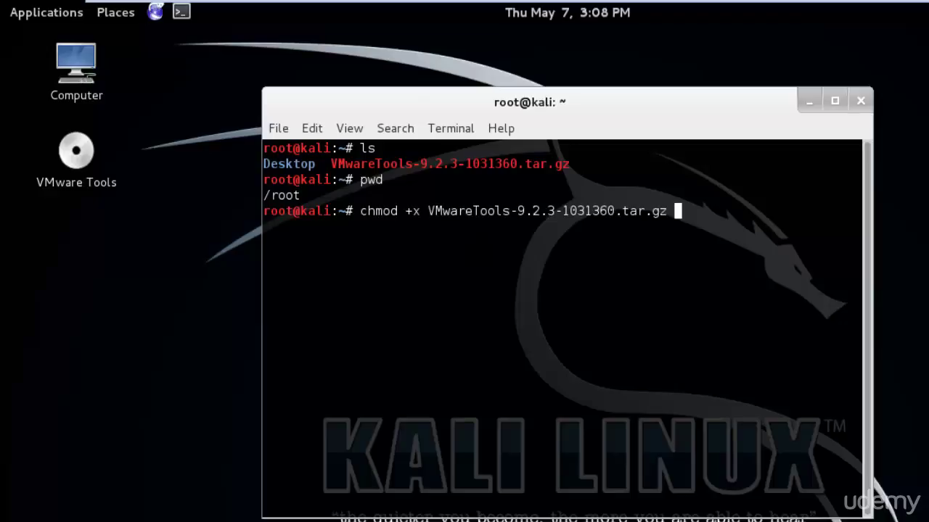
{"action": "key", "text": "Return"}
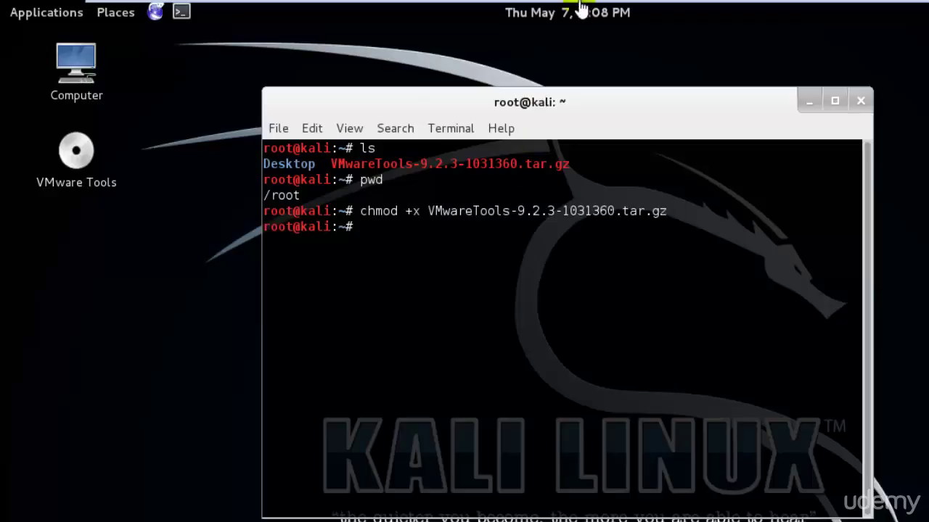
Bring Windows 7 back full screen and open Screen Resolution via Personalize > Display
{"action": "left_click", "coordinate": [810, 15]}
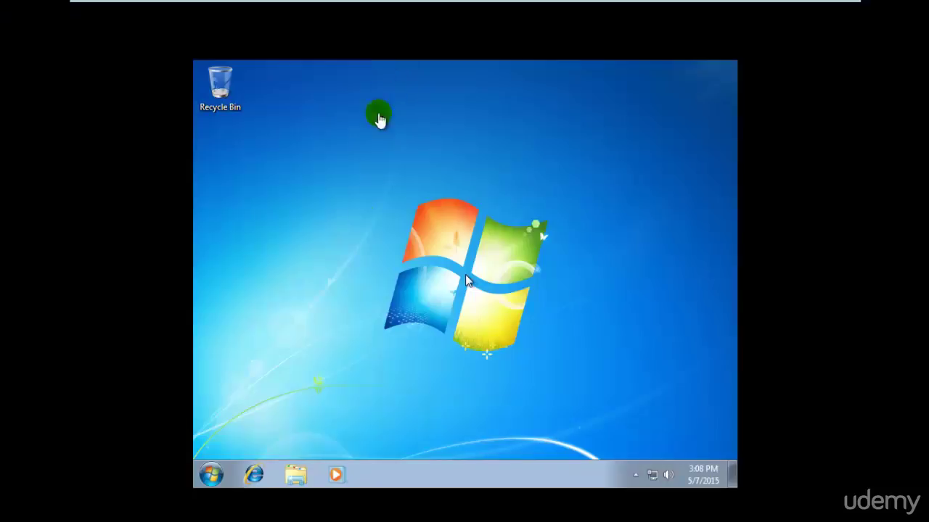
{"action": "left_click", "coordinate": [267, 433]}
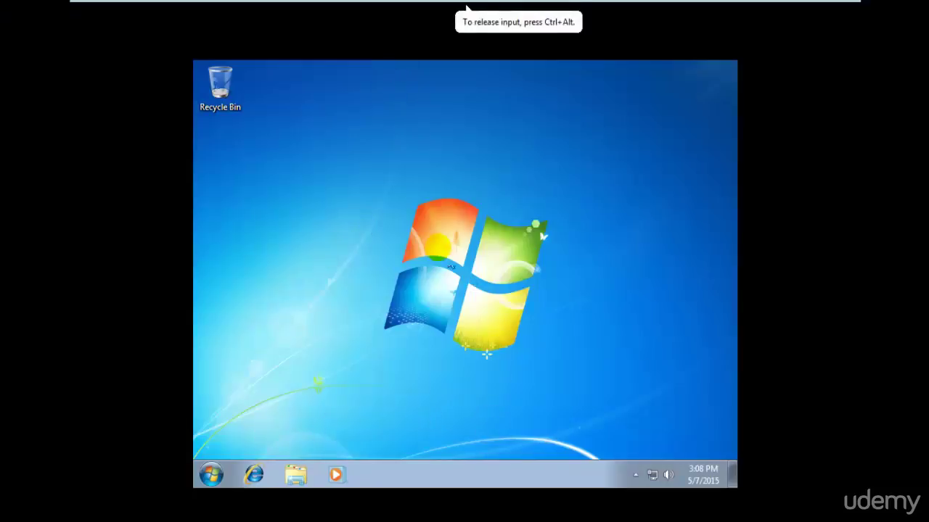
{"action": "right_click", "coordinate": [440, 246]}
{"action": "left_click", "coordinate": [492, 396]}
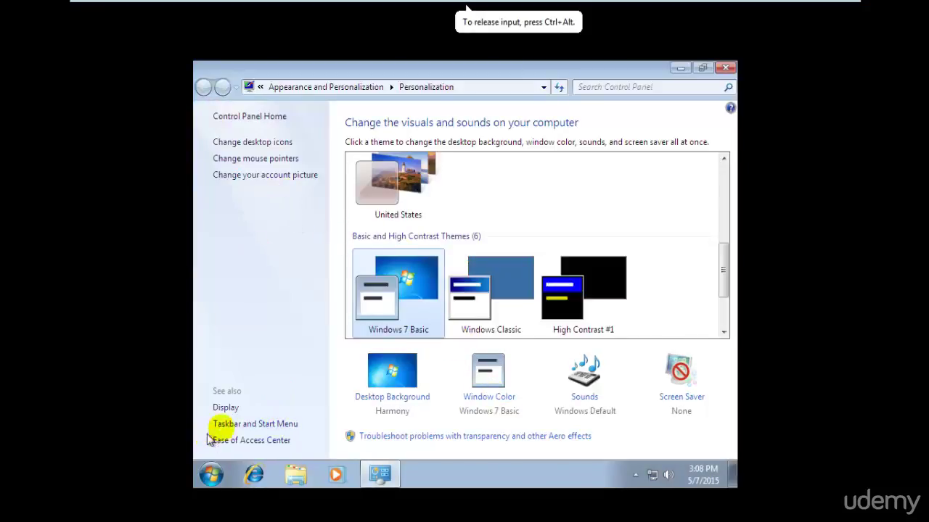
{"action": "left_click", "coordinate": [226, 407]}
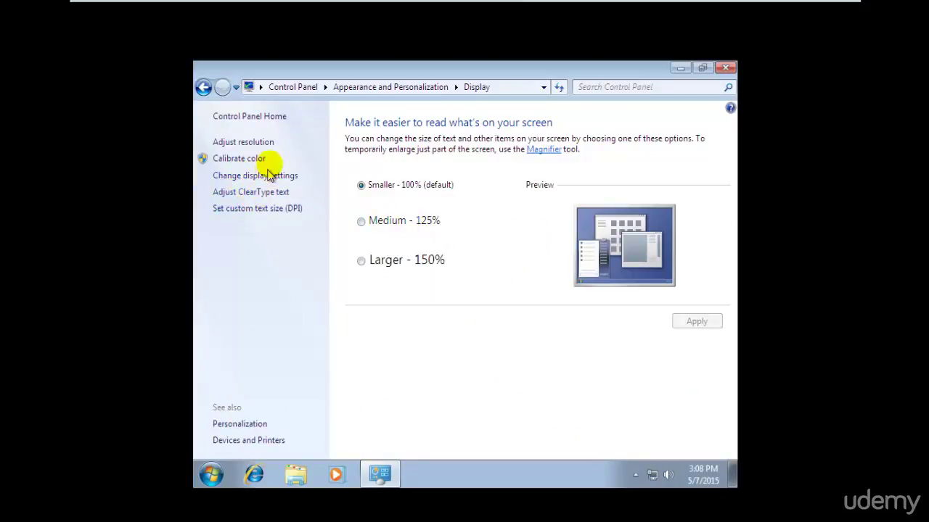
{"action": "left_click", "coordinate": [243, 142]}
Raise the resolution from 800 × 600 to 1366 × 768, apply and keep it, then close Control Panel
{"action": "left_click", "coordinate": [392, 263]}
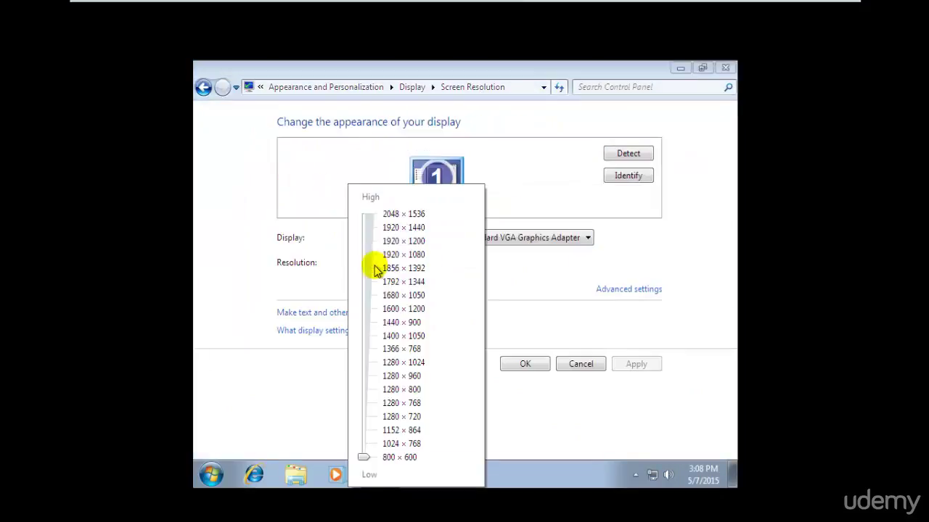
{"action": "left_click_drag", "start_coordinate": [363, 458], "coordinate": [365, 349]}
{"action": "left_click", "coordinate": [618, 350]}
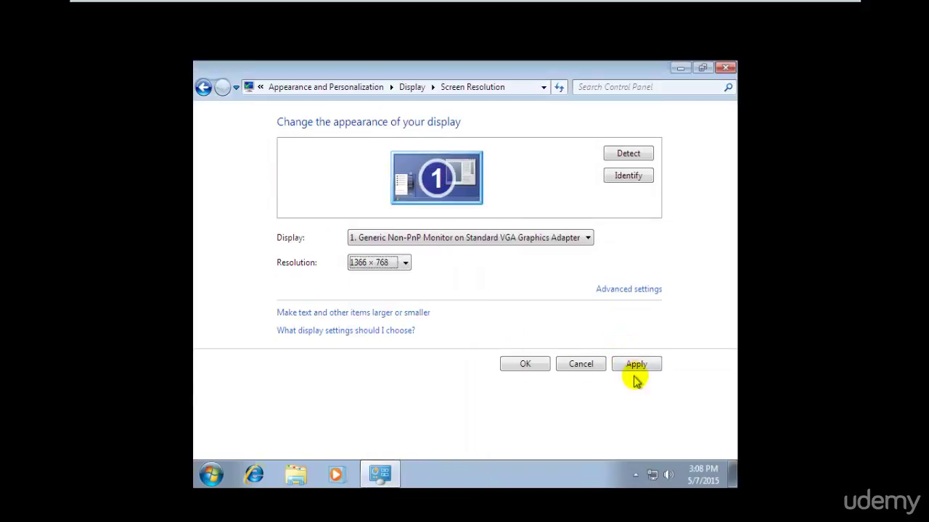
{"action": "left_click", "coordinate": [634, 364]}
{"action": "left_click", "coordinate": [484, 255]}
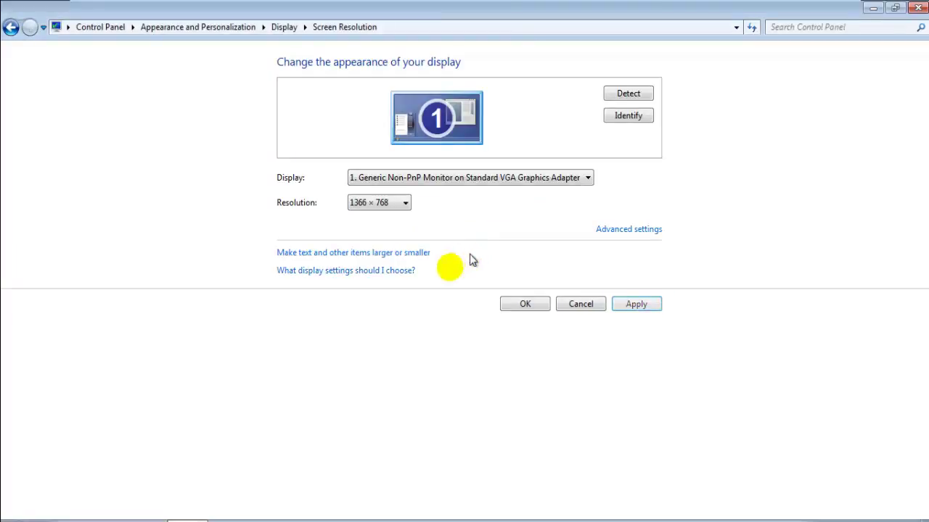
{"action": "left_click", "coordinate": [532, 307]}
{"action": "left_click", "coordinate": [918, 8]}
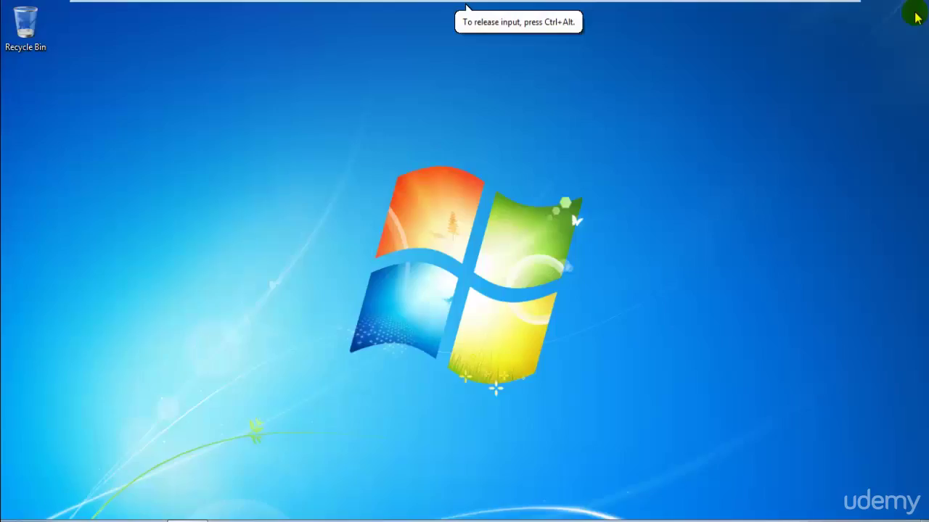
Find Windows Defender by searching 'defen', check its Help options, then close it
{"action": "key", "text": "super"}
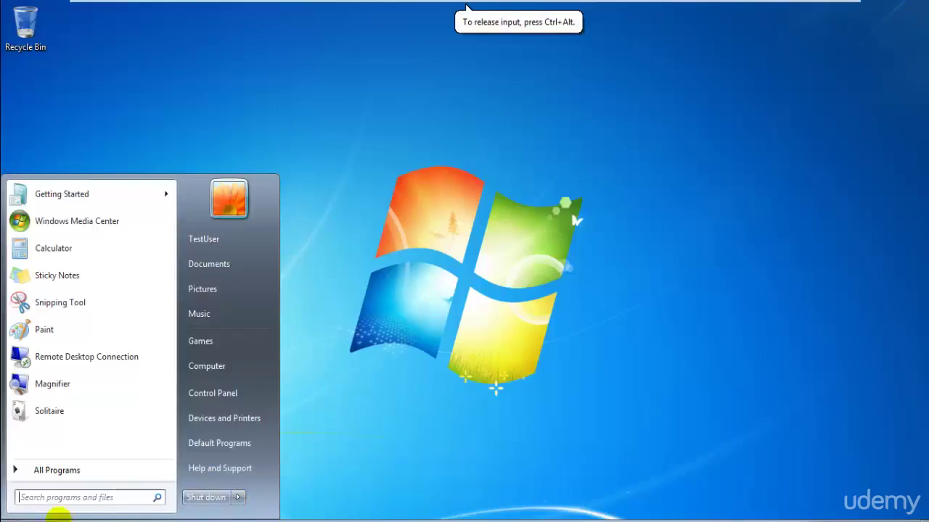
{"action": "left_click", "coordinate": [106, 497]}
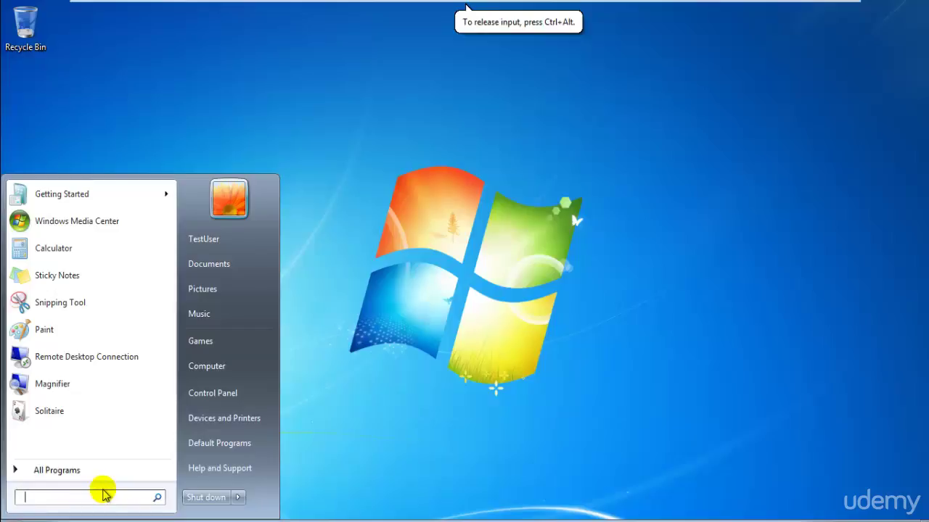
{"action": "type", "text": "window"}
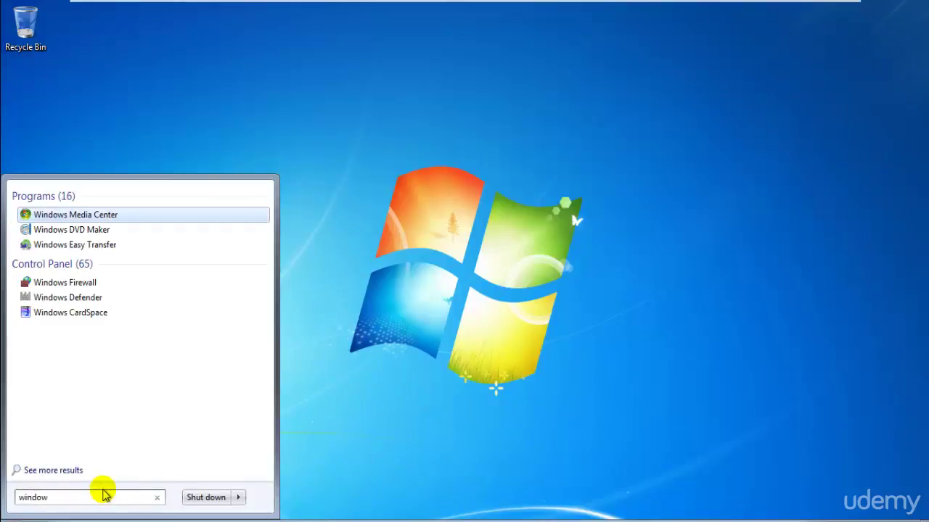
{"action": "key", "text": "BackSpace"}
{"action": "key", "text": "BackSpace"}
{"action": "key", "text": "BackSpace"}
{"action": "key", "text": "BackSpace"}
{"action": "key", "text": "BackSpace"}
{"action": "type", "text": "defen"}
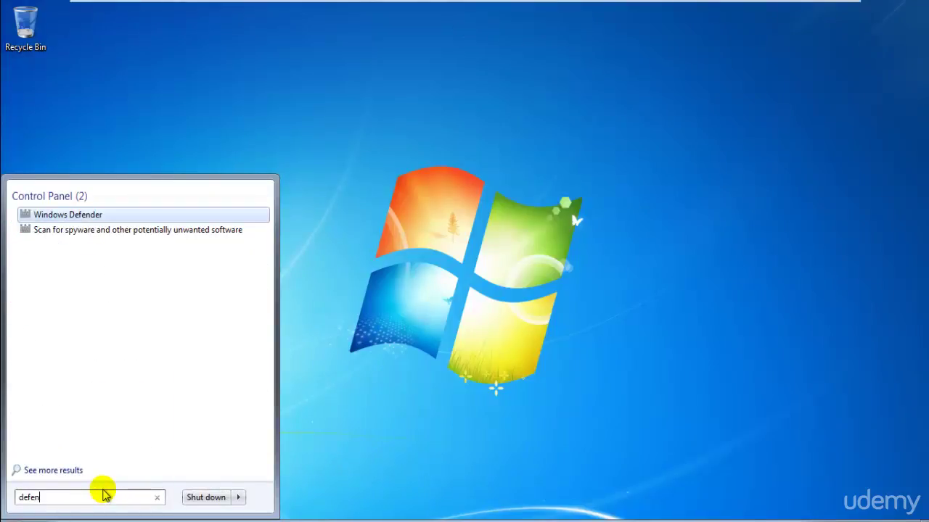
{"action": "key", "text": "Escape"}
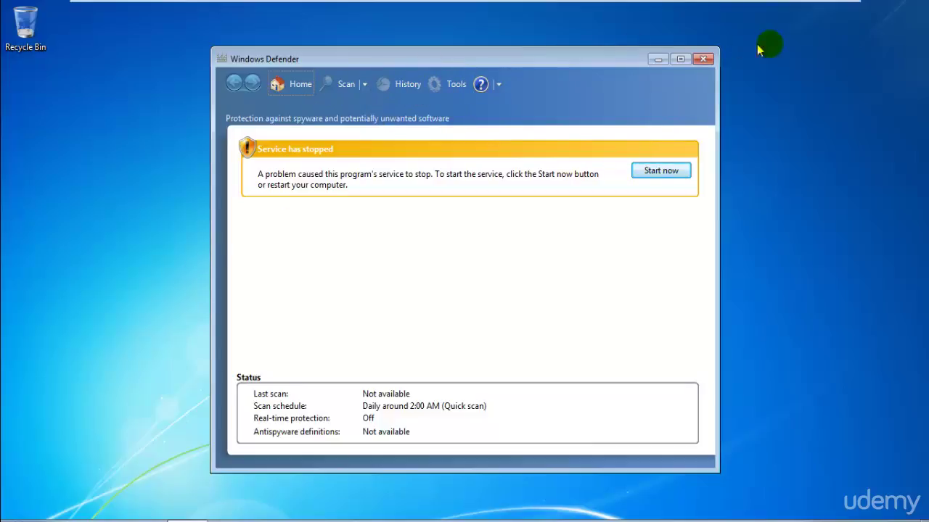
{"action": "left_click", "coordinate": [499, 85]}
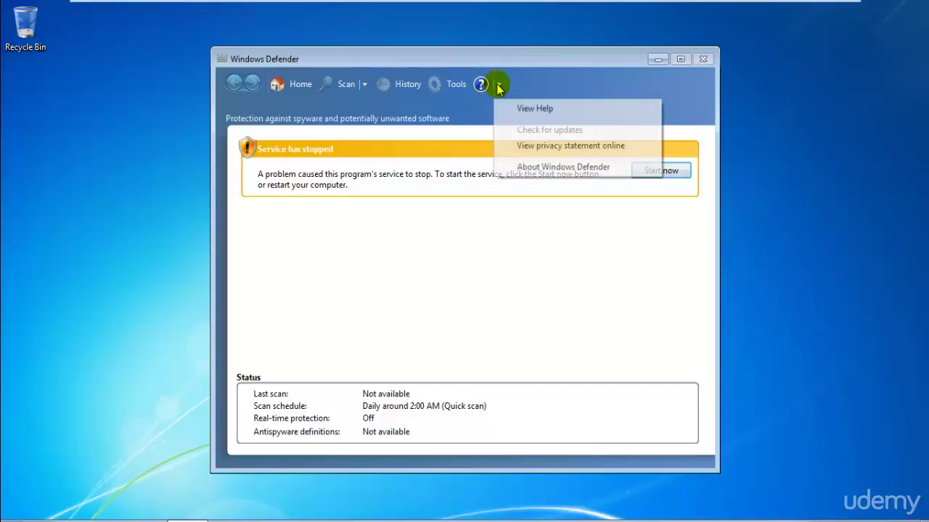
{"action": "left_click", "coordinate": [498, 84]}
{"action": "left_click", "coordinate": [498, 85]}
{"action": "left_click", "coordinate": [763, 104]}
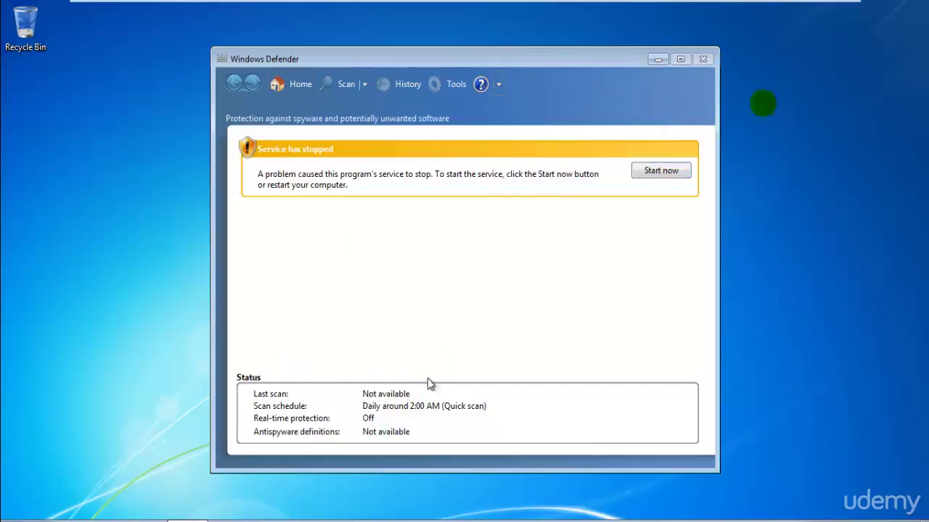
{"action": "left_click", "coordinate": [704, 58]}
Start shutting down Windows 7 from the Start menu and return VMware to windowed view
{"action": "key", "text": "super"}
{"action": "key", "text": "Escape"}
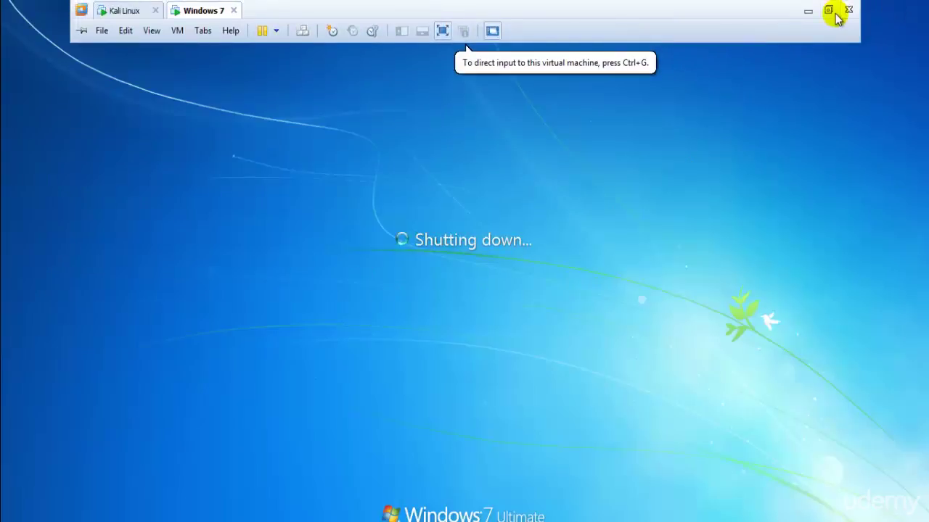
{"action": "left_click", "coordinate": [834, 17]}
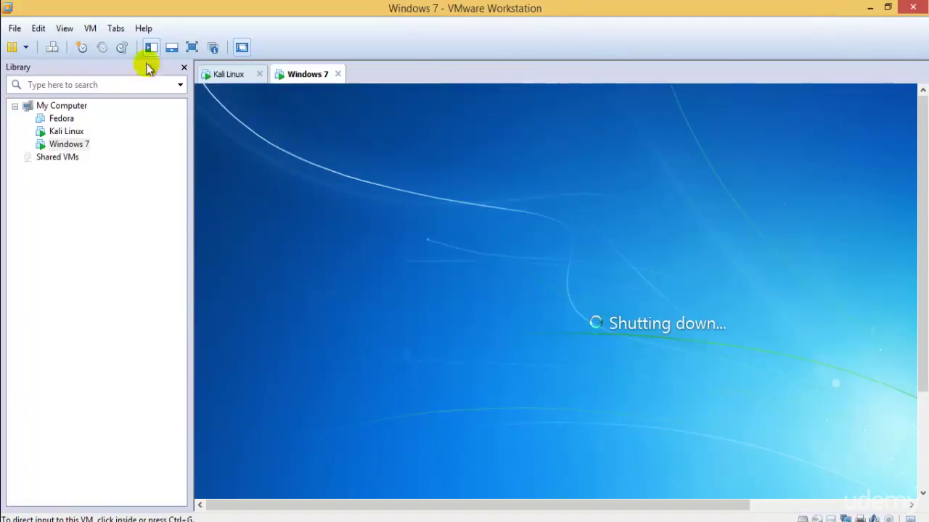
In full-screen Kali, run tar -xf VMwareTools-9.2.3-1031360.tar.gz using Tab completion
{"action": "left_click", "coordinate": [230, 76]}
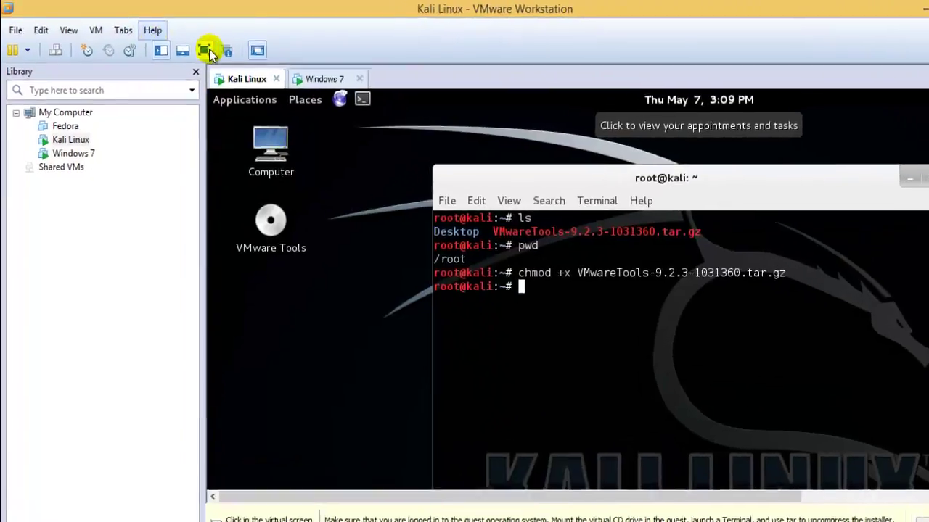
{"action": "left_click", "coordinate": [206, 51]}
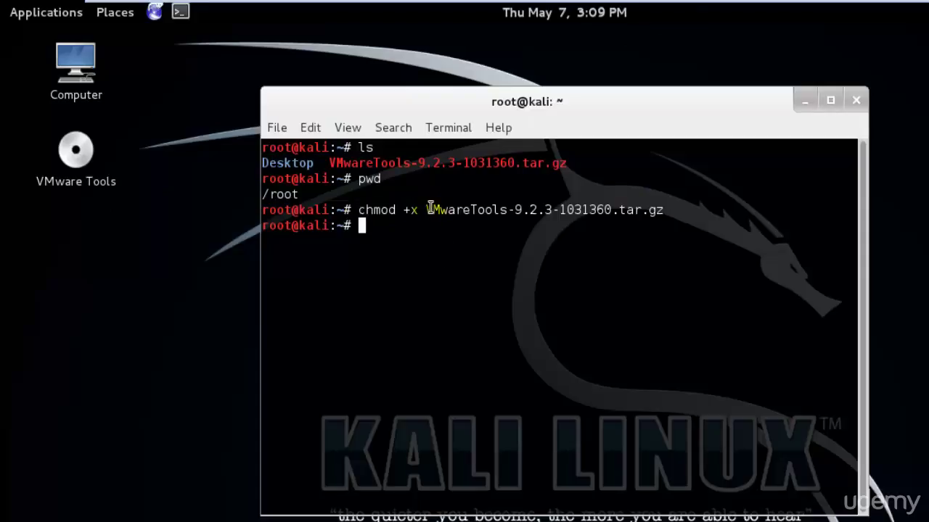
{"action": "left_click_drag", "start_coordinate": [427, 210], "coordinate": [656, 209]}
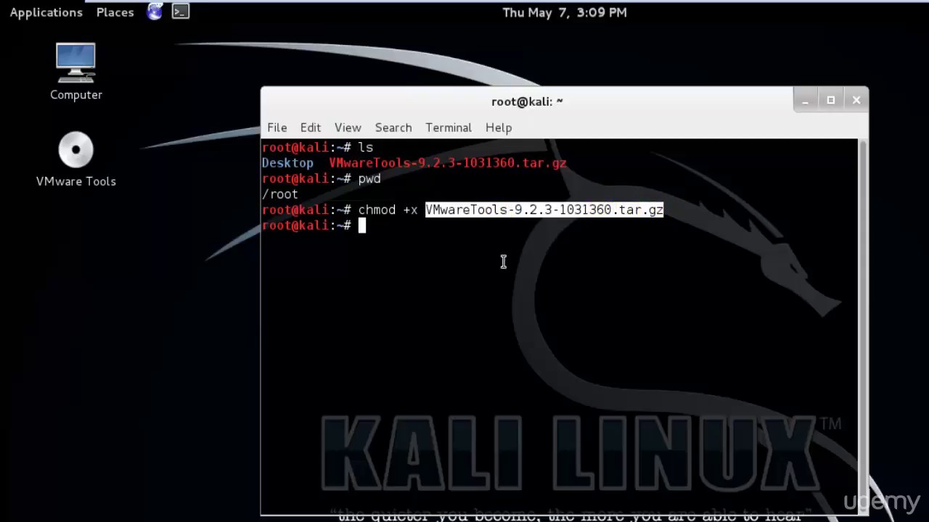
{"action": "type", "text": "tar -xf"}
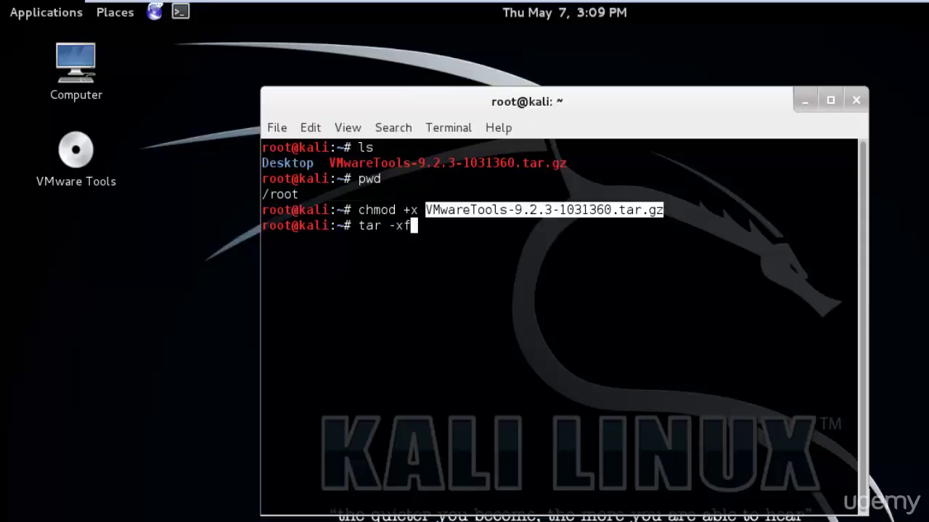
{"action": "type", "text": " VM"}
{"action": "key", "text": "Tab"}
{"action": "key", "text": "Return"}
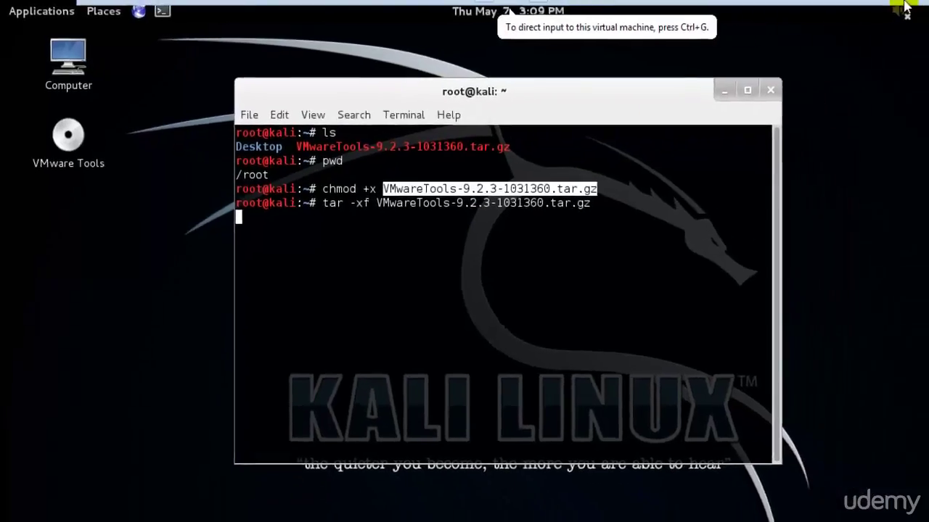
Close the Windows 7 machine from the workspace and return Kali to full screen
{"action": "left_click", "coordinate": [825, 10]}
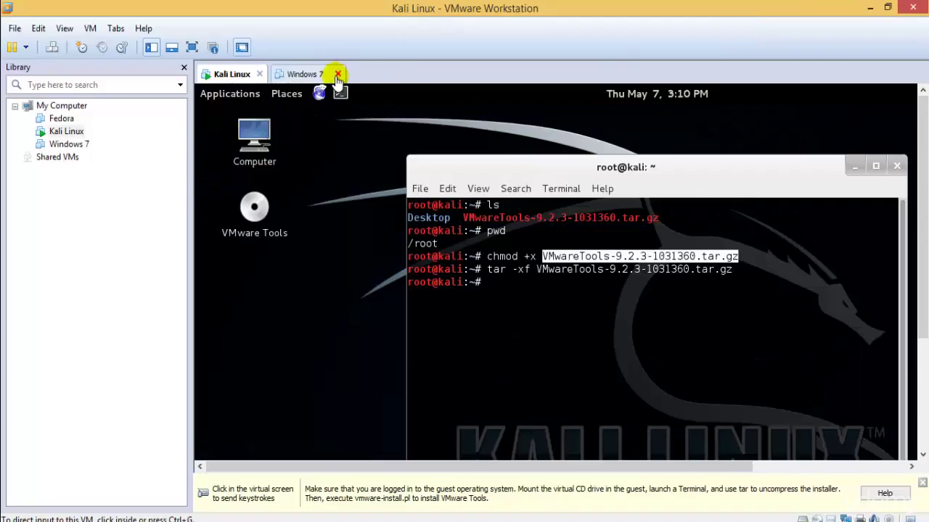
{"action": "left_click", "coordinate": [338, 75]}
{"action": "left_click", "coordinate": [192, 47]}
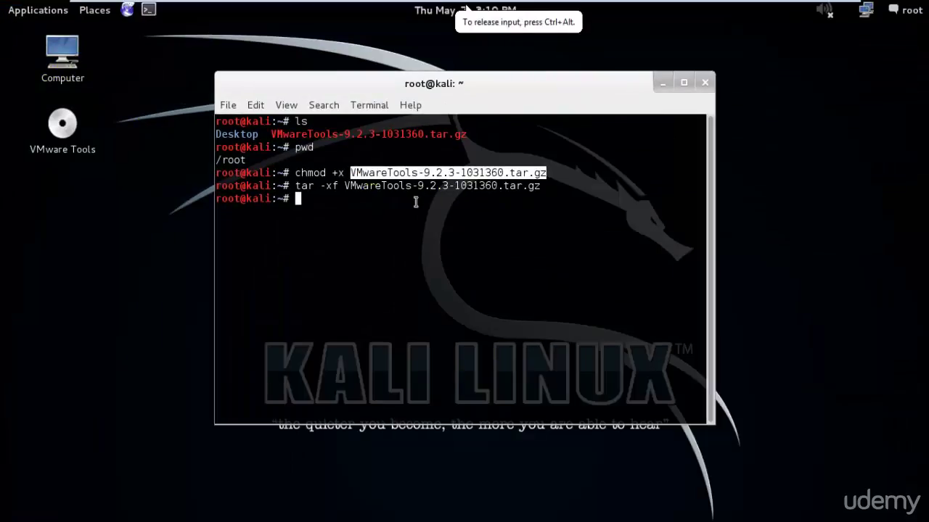
{"action": "left_click_drag", "start_coordinate": [295, 187], "coordinate": [703, 187]}
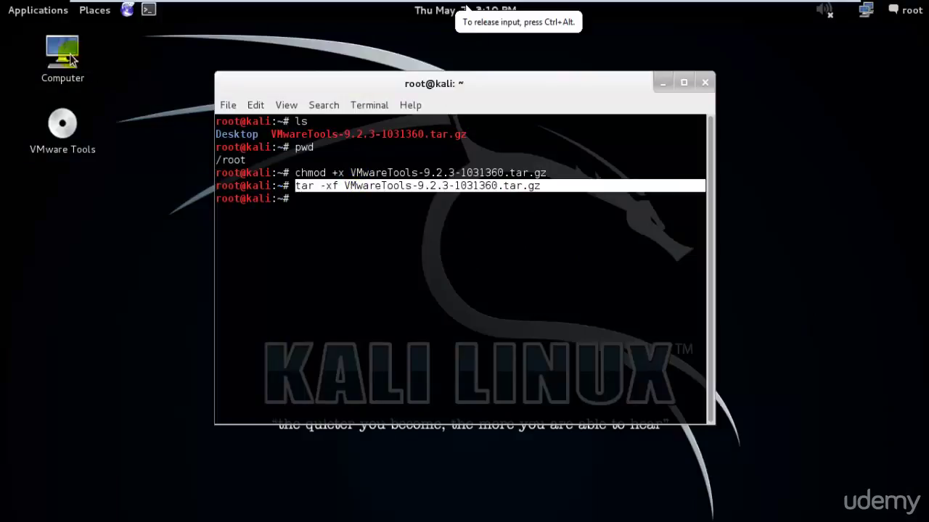
{"action": "double_click", "coordinate": [66, 51]}
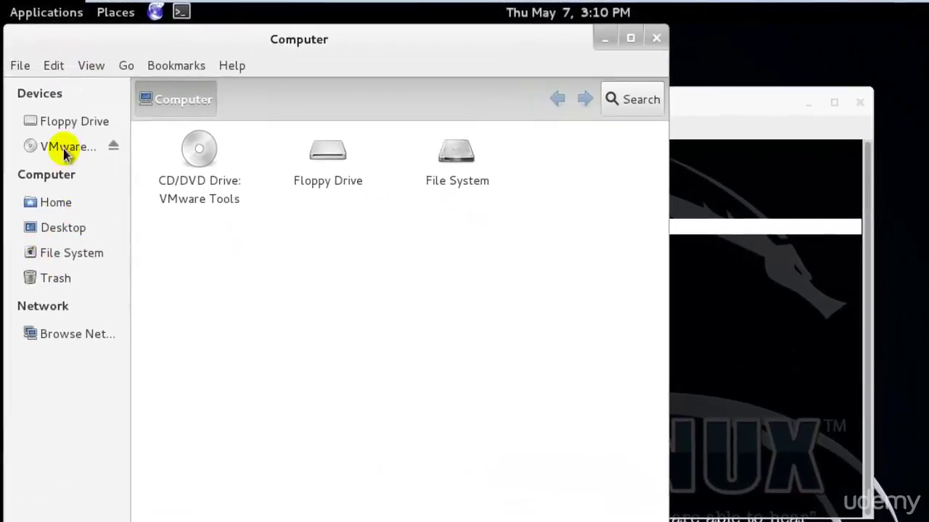
{"action": "left_click", "coordinate": [72, 199]}
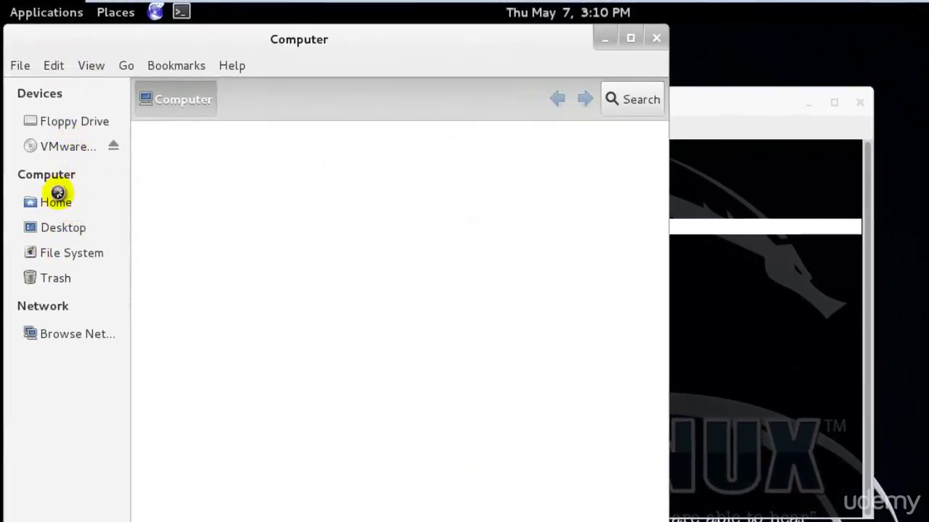
{"action": "left_click", "coordinate": [440, 200]}
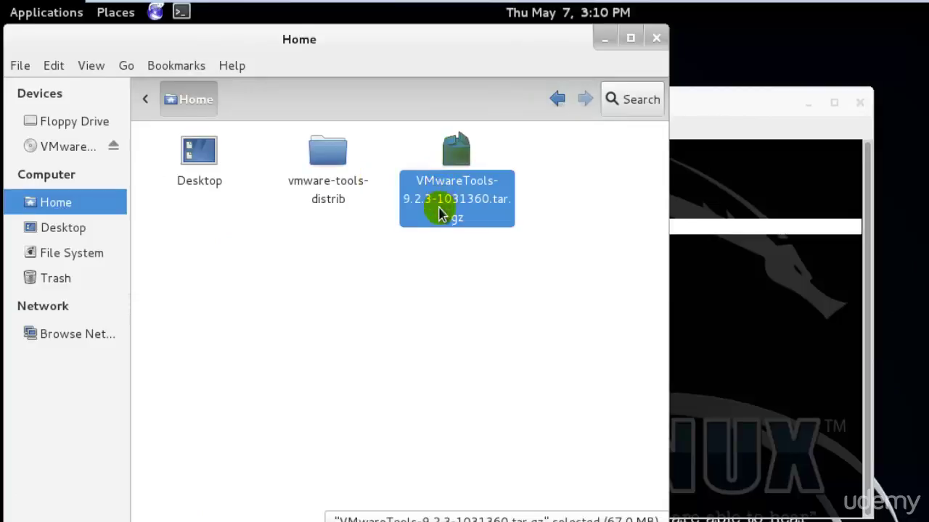
{"action": "double_click", "coordinate": [337, 190]}
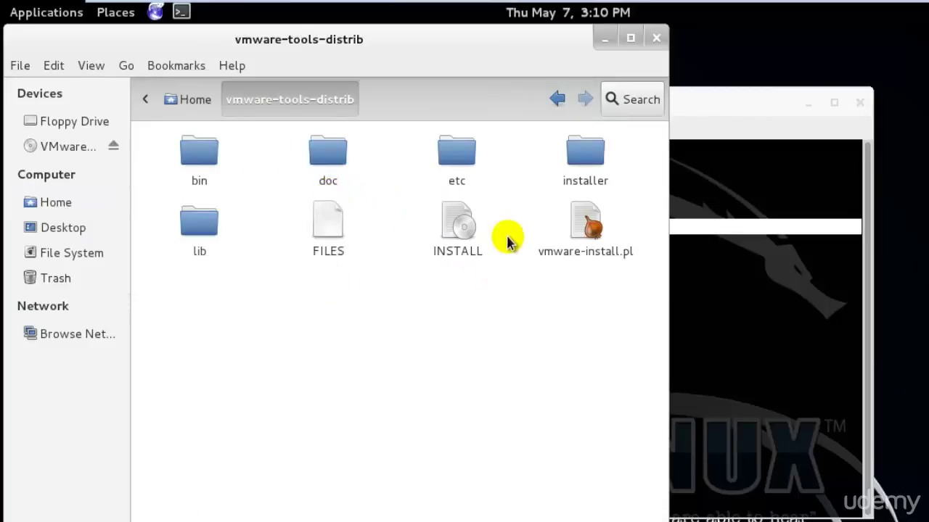
{"action": "left_click", "coordinate": [195, 99]}
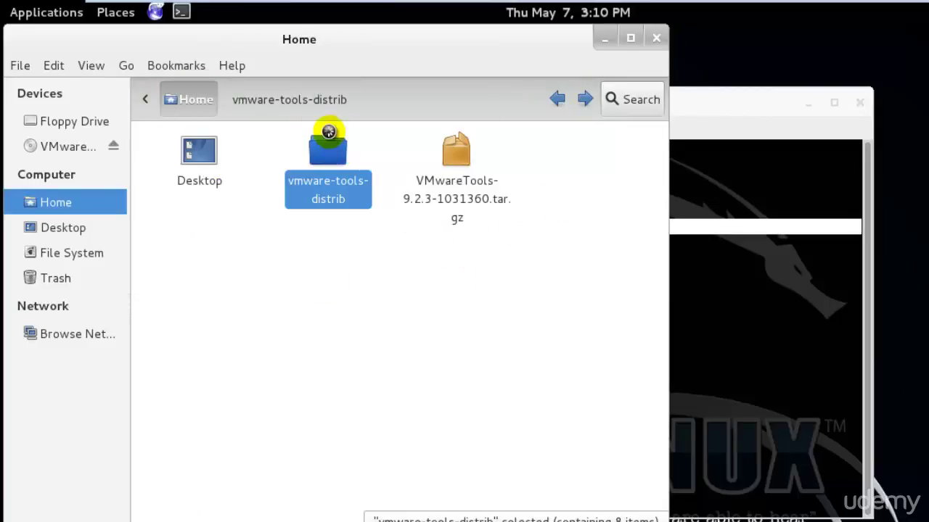
{"action": "double_click", "coordinate": [331, 139]}
{"action": "left_click", "coordinate": [656, 38]}
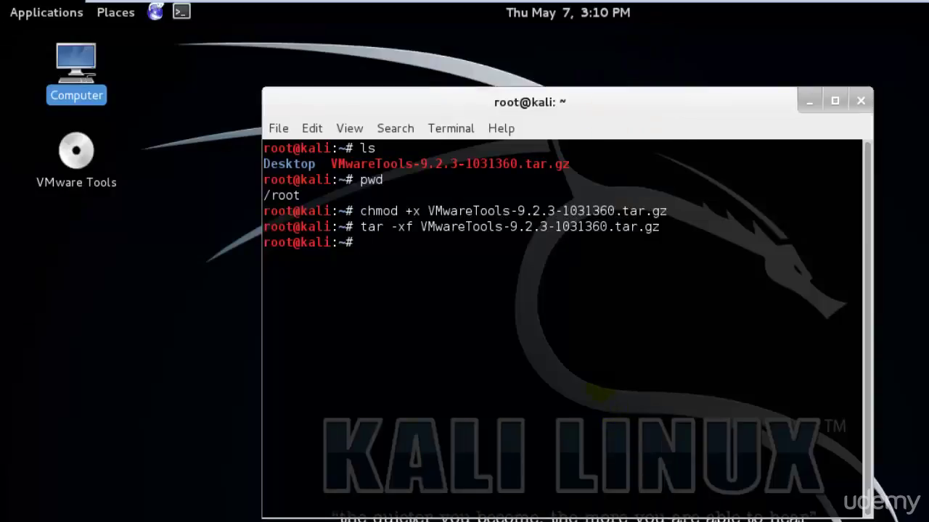
Run ls, cd into vmware-tools-distrib via Tab completion, and ls again to show vmware-install.pl
{"action": "type", "text": "cd VM"}
{"action": "key", "text": "BackSpace"}
{"action": "key", "text": "BackSpace"}
{"action": "key", "text": "BackSpace"}
{"action": "key", "text": "BackSpace"}
{"action": "key", "text": "BackSpace"}
{"action": "type", "text": "ls"}
{"action": "key", "text": "Return"}
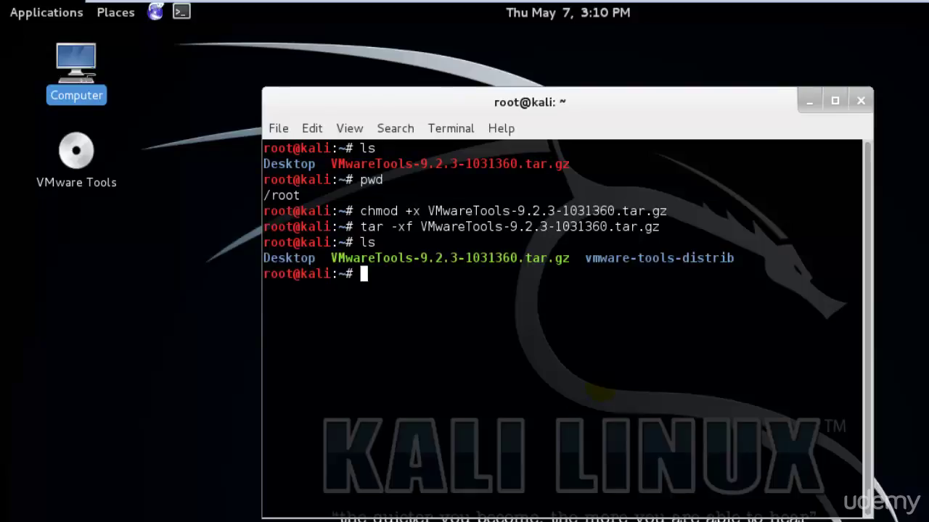
{"action": "type", "text": "cd vm"}
{"action": "key", "text": "Tab"}
{"action": "key", "text": "Return"}
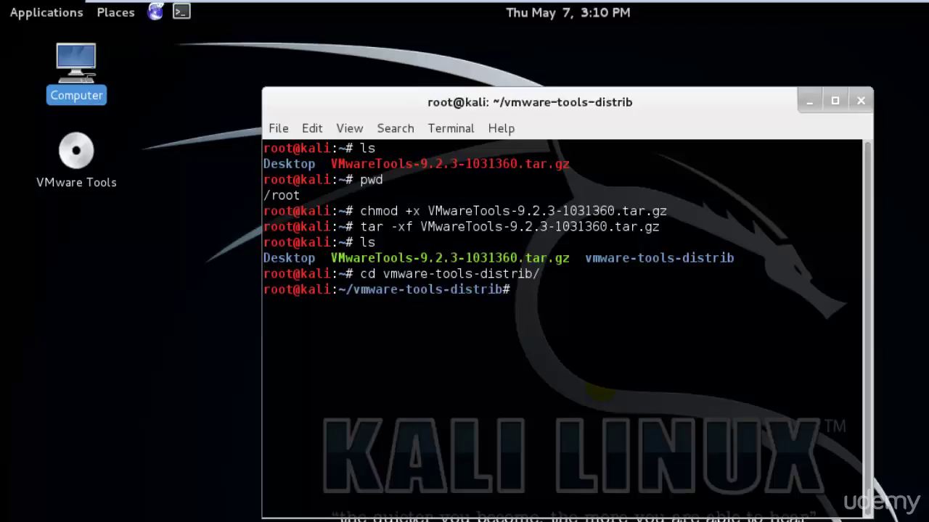
{"action": "type", "text": "ls"}
{"action": "key", "text": "Return"}
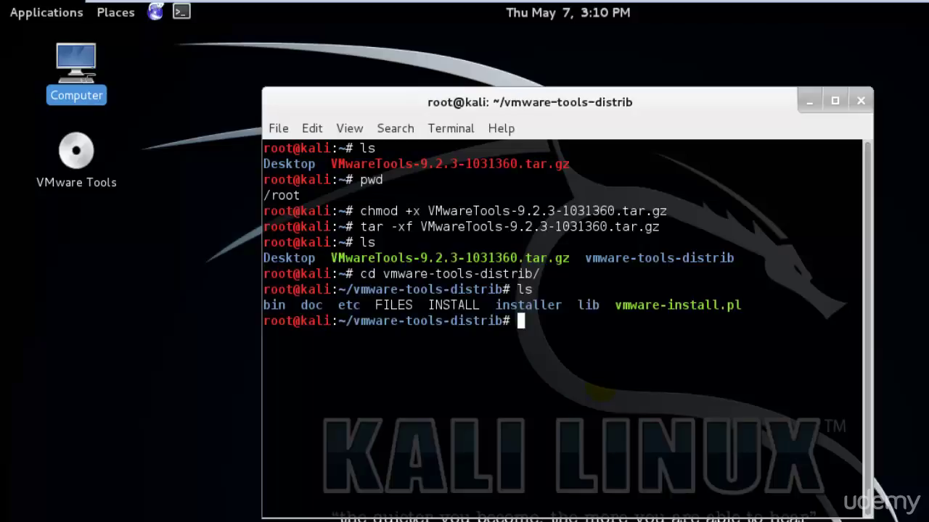
{"action": "double_click", "coordinate": [73, 72]}
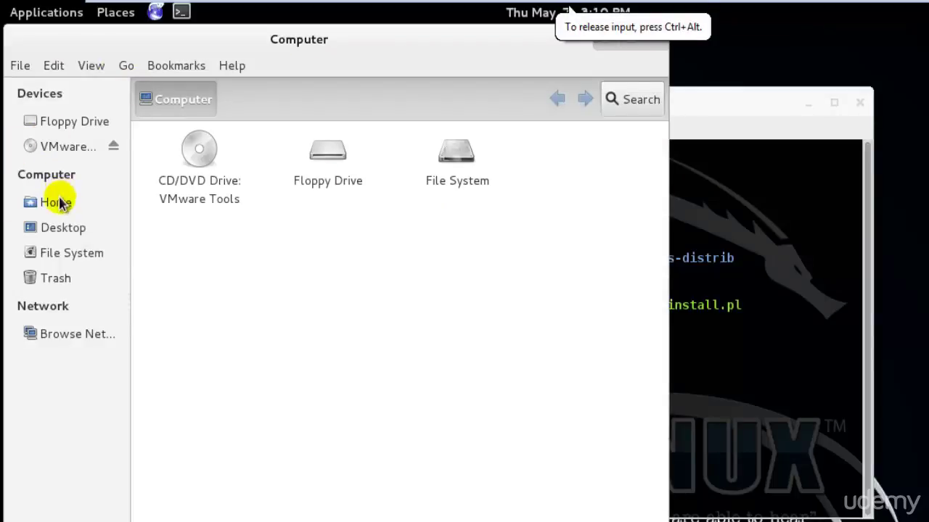
Browse Home > vmware-tools-distrib, select vmware-install.pl, and bring the terminal to the front
{"action": "left_click", "coordinate": [58, 202]}
{"action": "double_click", "coordinate": [327, 156]}
{"action": "left_click", "coordinate": [581, 233]}
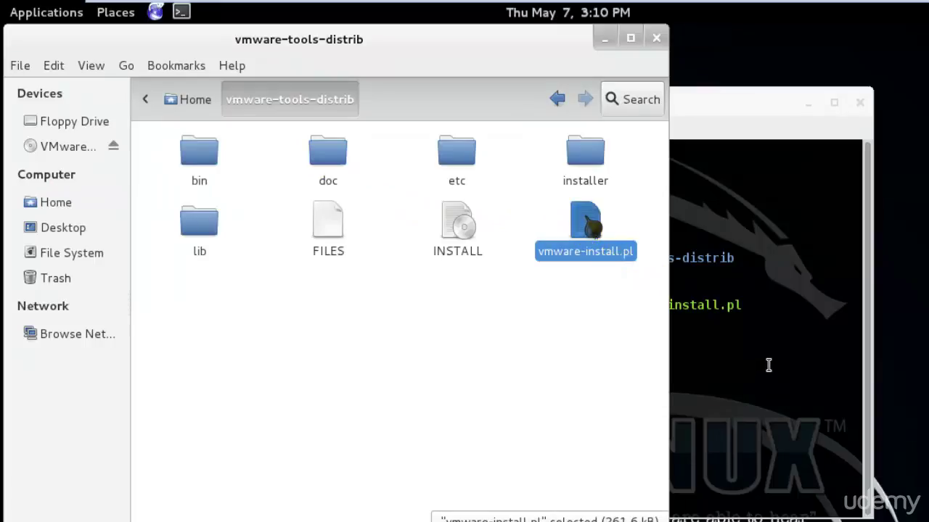
{"action": "left_click", "coordinate": [797, 341]}
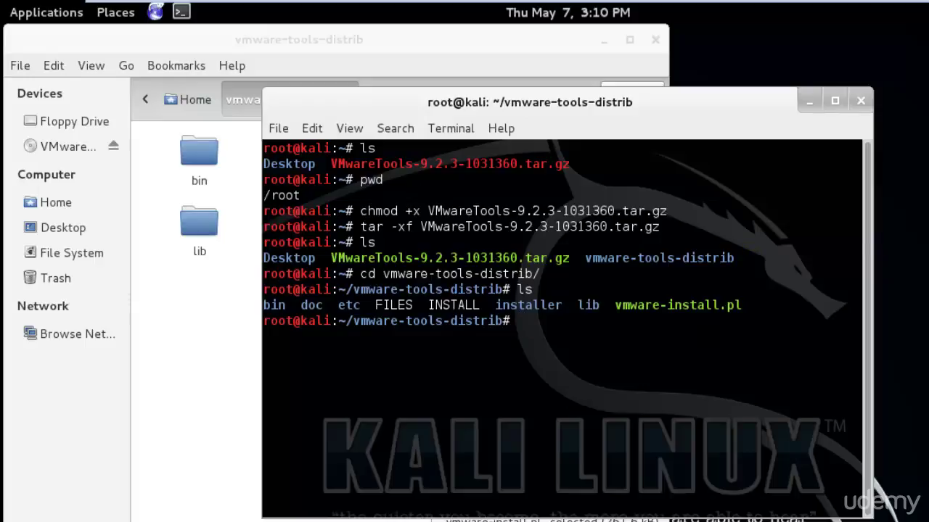
Run ./vmware-install.pl and accept the default install, library and documentation directories
{"action": "type", "text": "./v"}
{"action": "key", "text": "Tab"}
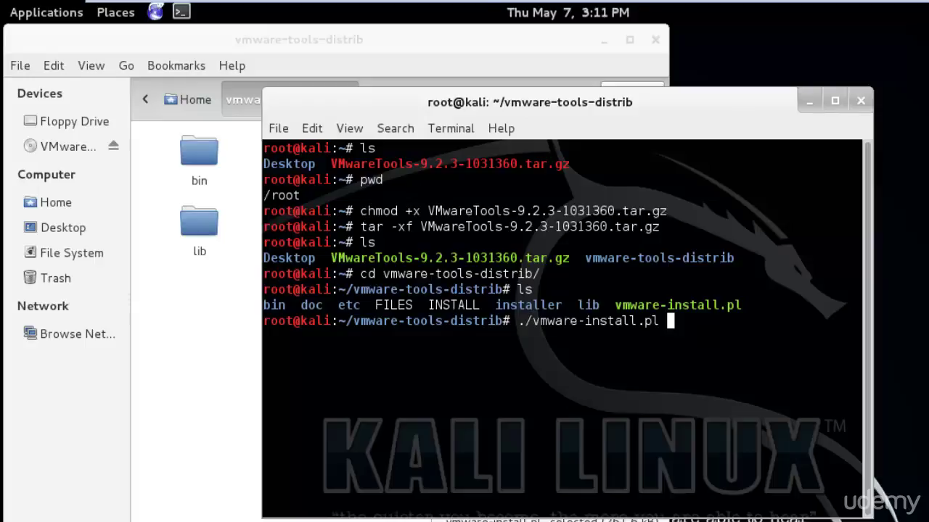
{"action": "key", "text": "Return"}
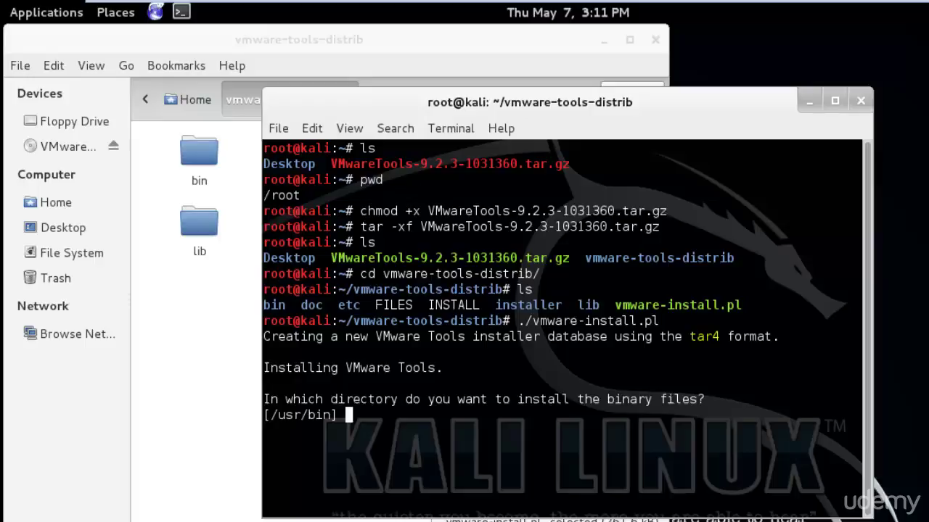
{"action": "key", "text": "Return"}
{"action": "key", "text": "Return"}
{"action": "key", "text": "Return"}
{"action": "key", "text": "Return"}
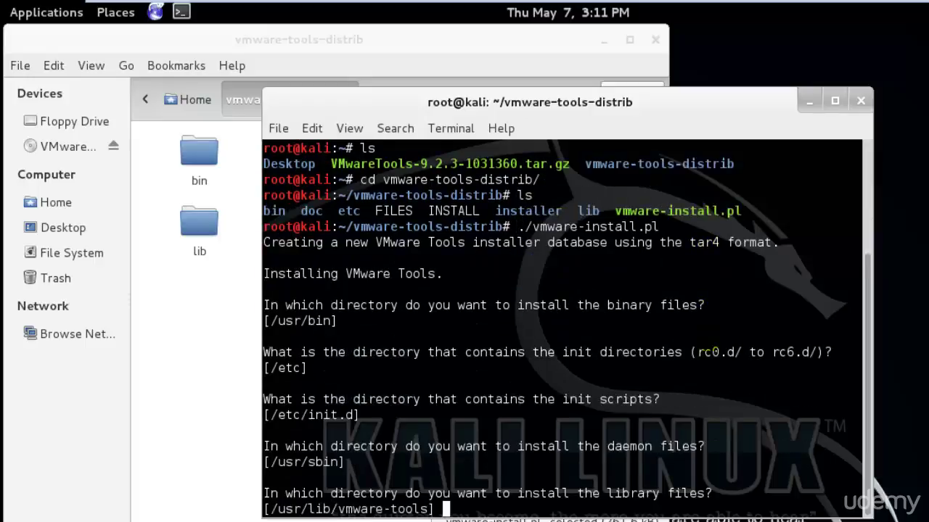
{"action": "key", "text": "Return"}
{"action": "key", "text": "Return"}
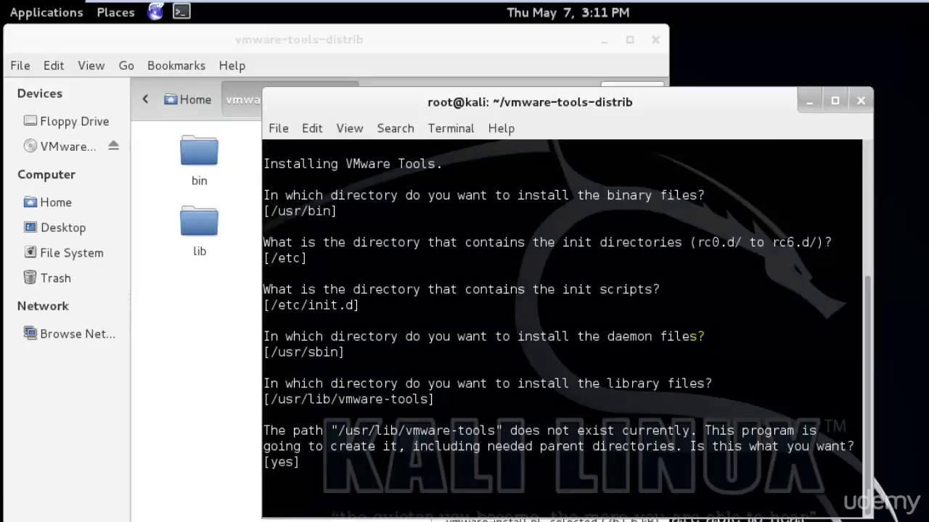
{"action": "key", "text": "Return"}
{"action": "key", "text": "Return"}
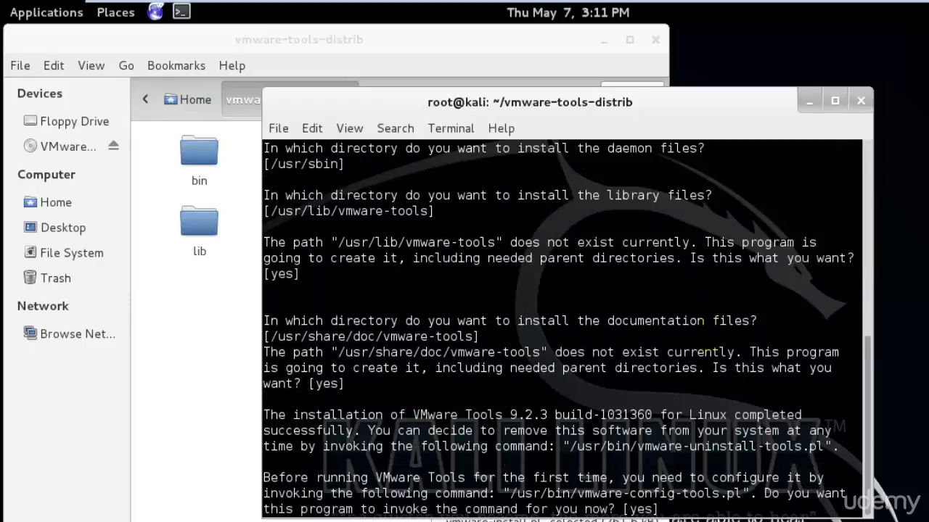
{"action": "key", "text": "Return"}
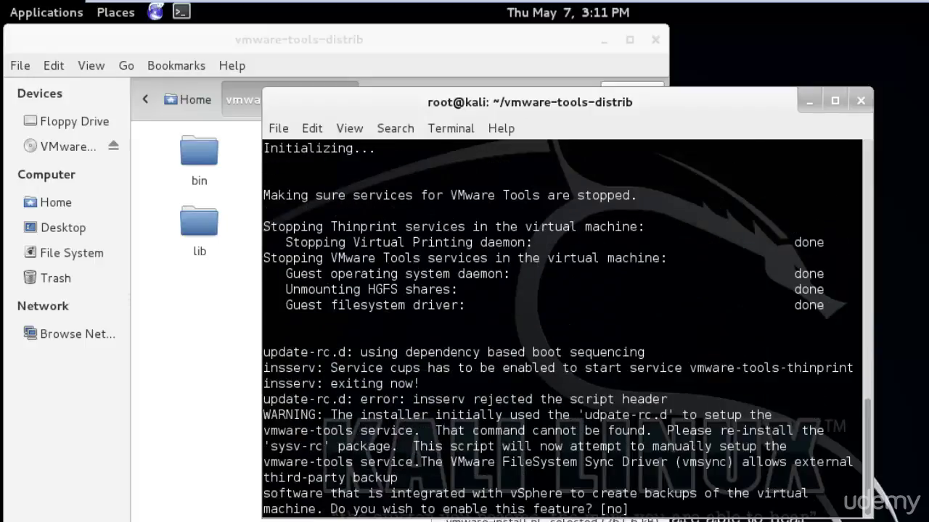
Decline vmsync, enable shared folders, keep the detected GCC path and leave the kernel header path empty
{"action": "key", "text": "Return"}
{"action": "key", "text": "Return"}
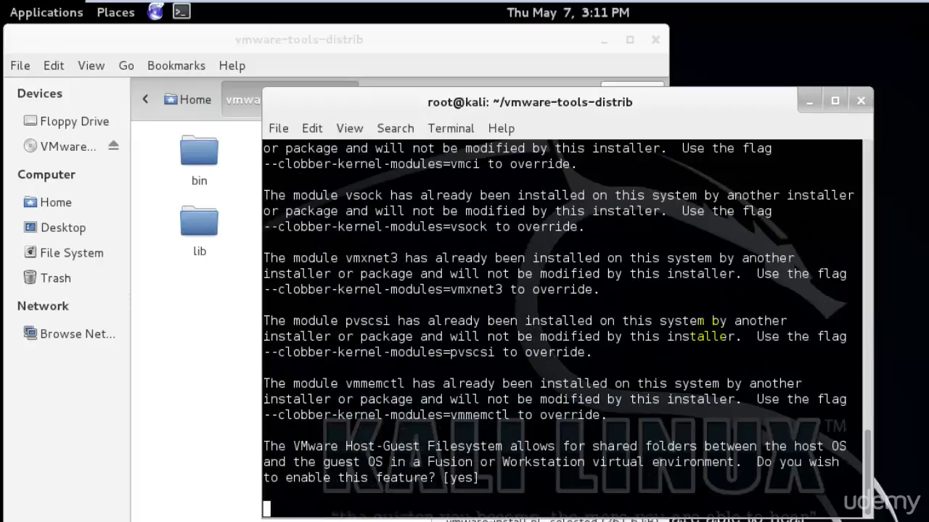
{"action": "key", "text": "Return"}
{"action": "key", "text": "Return"}
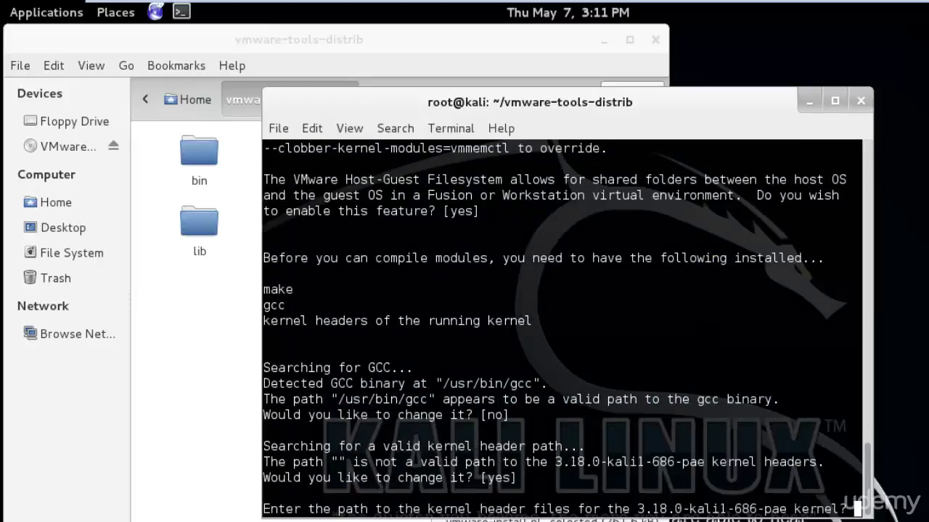
{"action": "key", "text": "Return"}
{"action": "key", "text": "Return"}
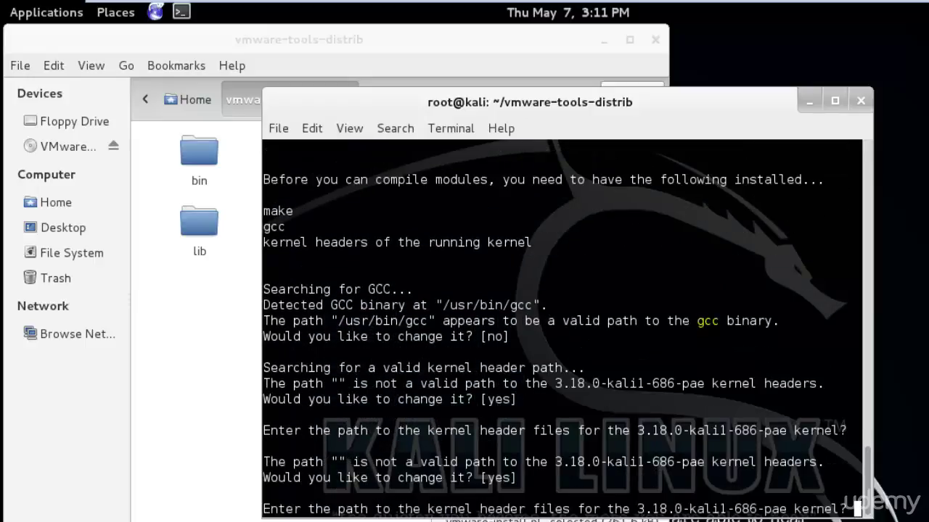
{"action": "key", "text": "Return"}
{"action": "key", "text": "Return"}
{"action": "key", "text": "Return"}
{"action": "key", "text": "Return"}
{"action": "key", "text": "Return"}
{"action": "key", "text": "Return"}
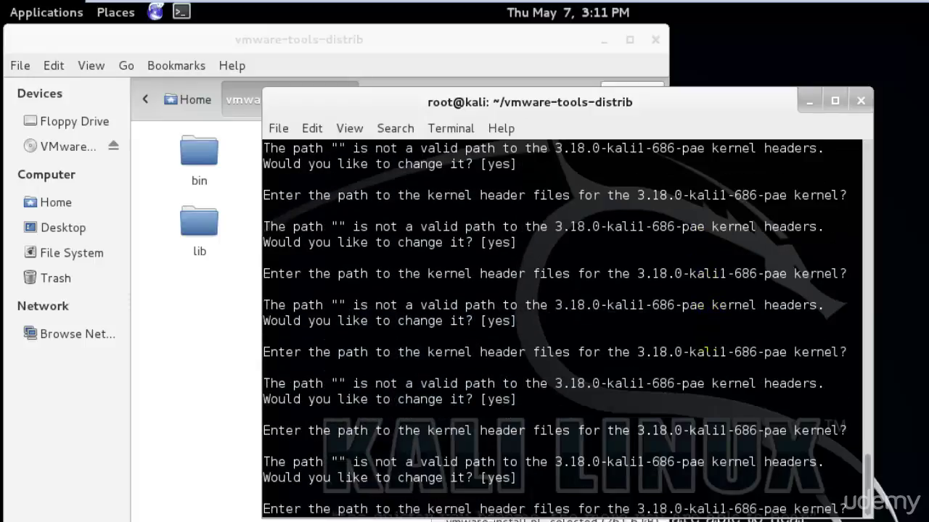
{"action": "key", "text": "Return"}
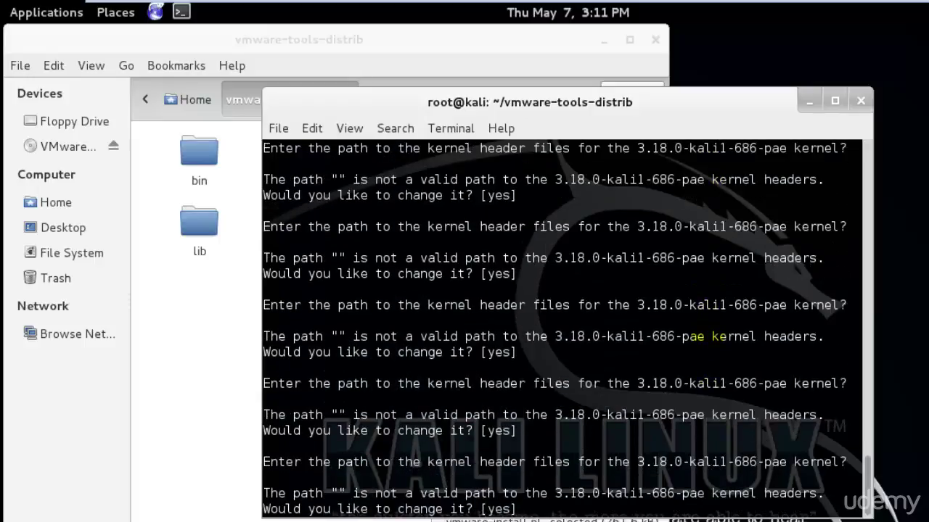
Answer 'no' to kernel headers, enable drag and copy, and decline experimental kernel modules
{"action": "type", "text": "no"}
{"action": "key", "text": "Return"}
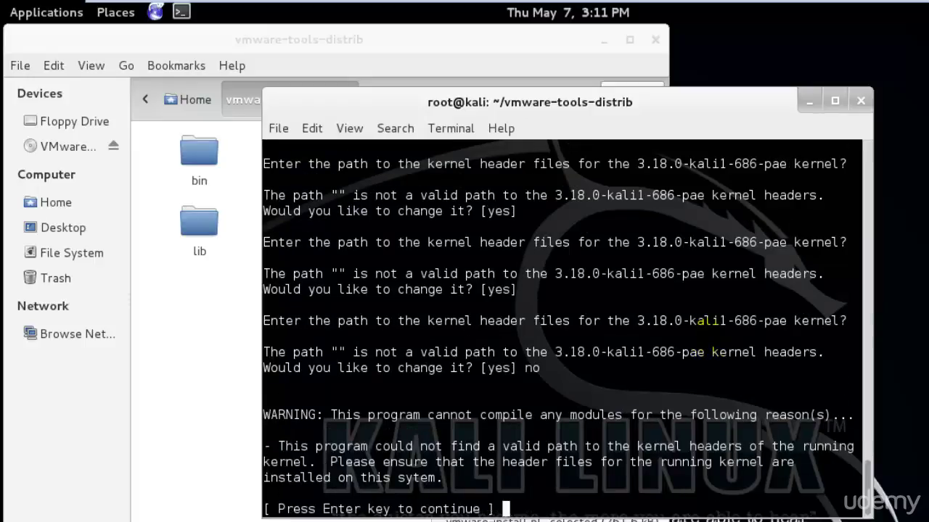
{"action": "key", "text": "Return"}
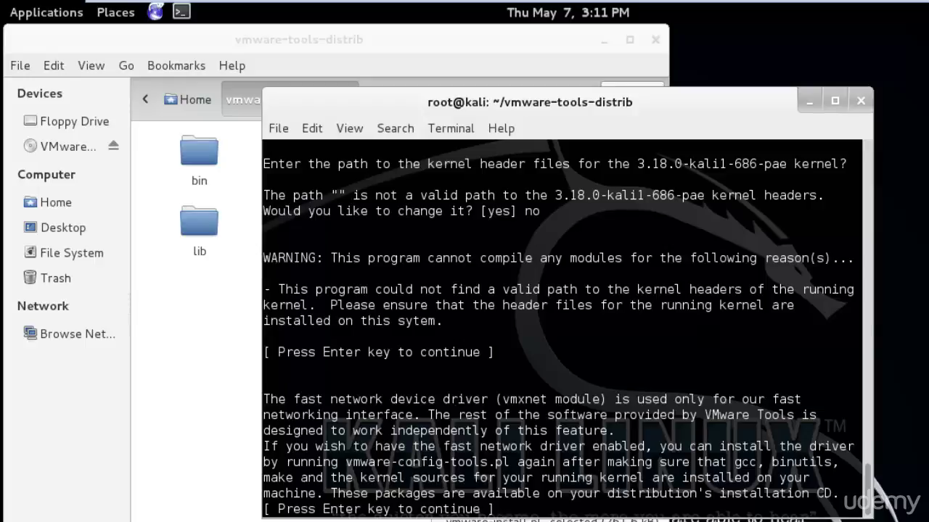
{"action": "key", "text": "Return"}
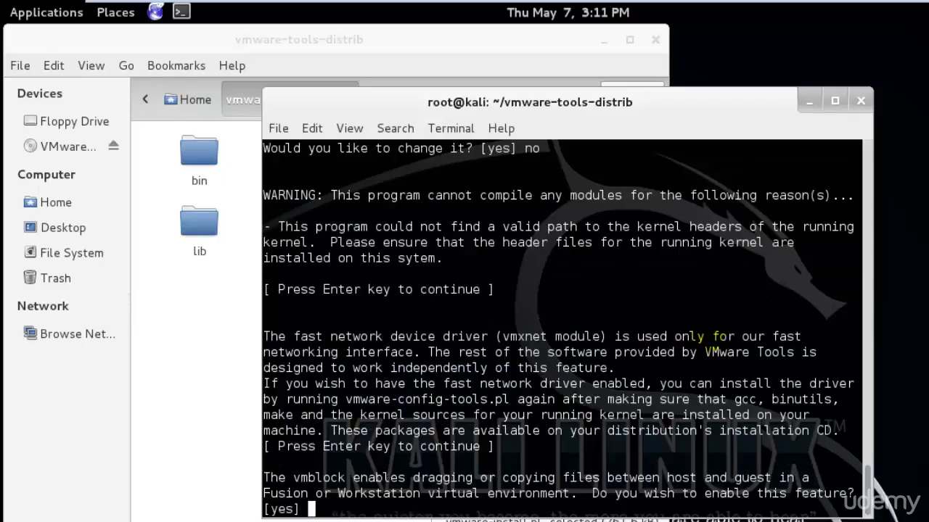
{"action": "key", "text": "Return"}
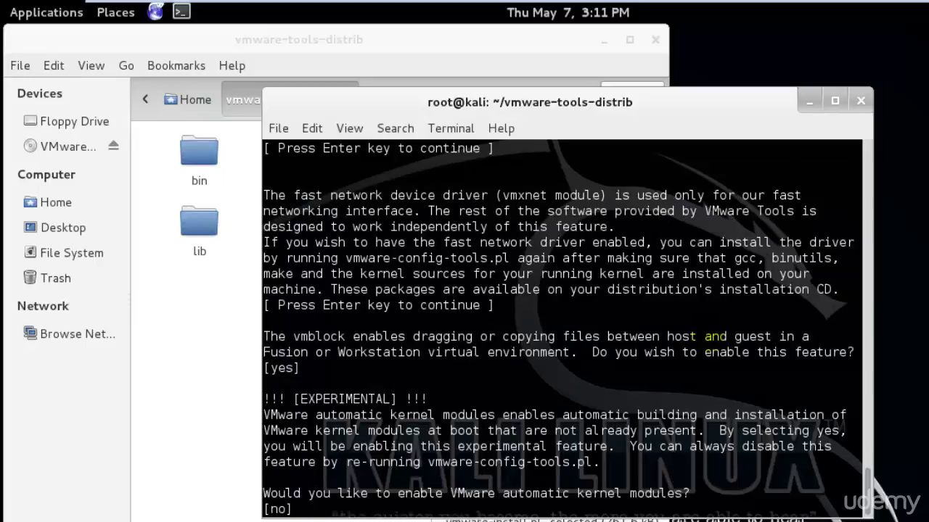
{"action": "key", "text": "Return"}
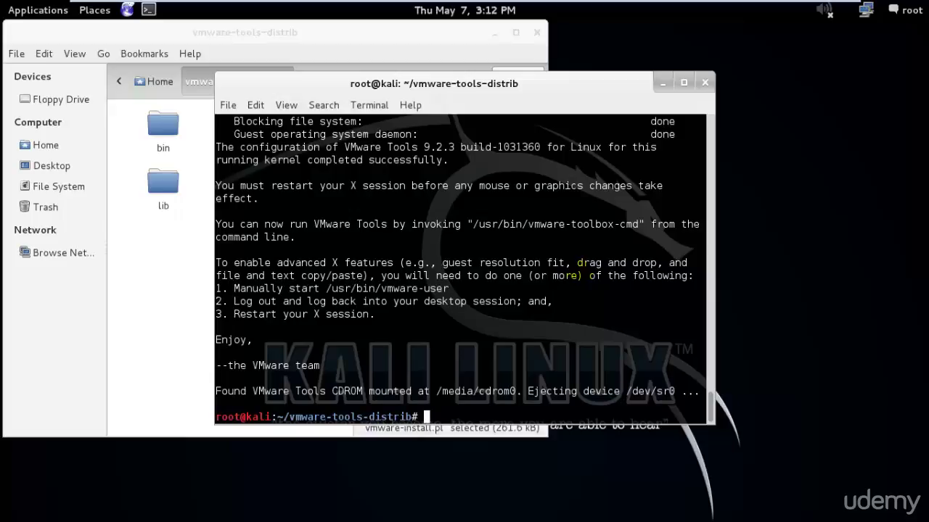
Exit the terminal, delete the vmware-tools-distrib folder and tarball from Home, and close the file manager
{"action": "type", "text": "xit"}
{"action": "key", "text": "Return"}
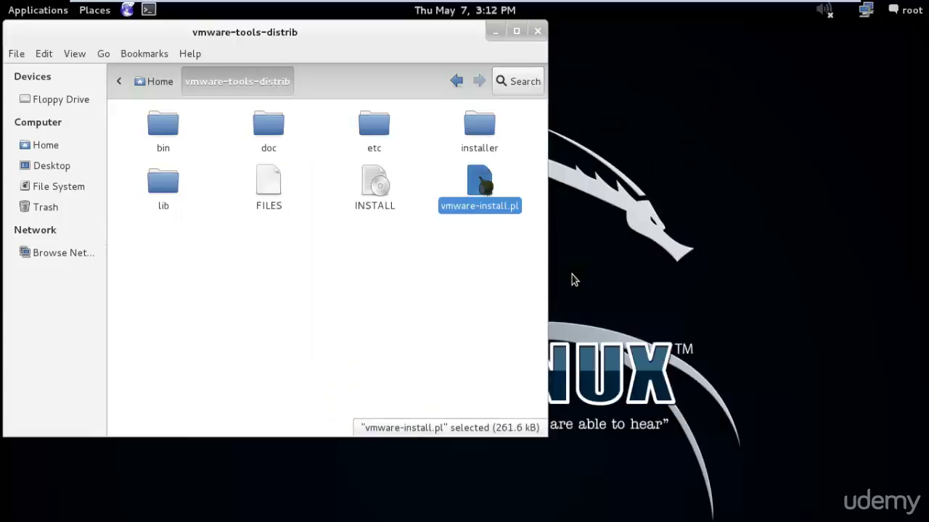
{"action": "left_click_drag", "start_coordinate": [435, 42], "coordinate": [500, 61]}
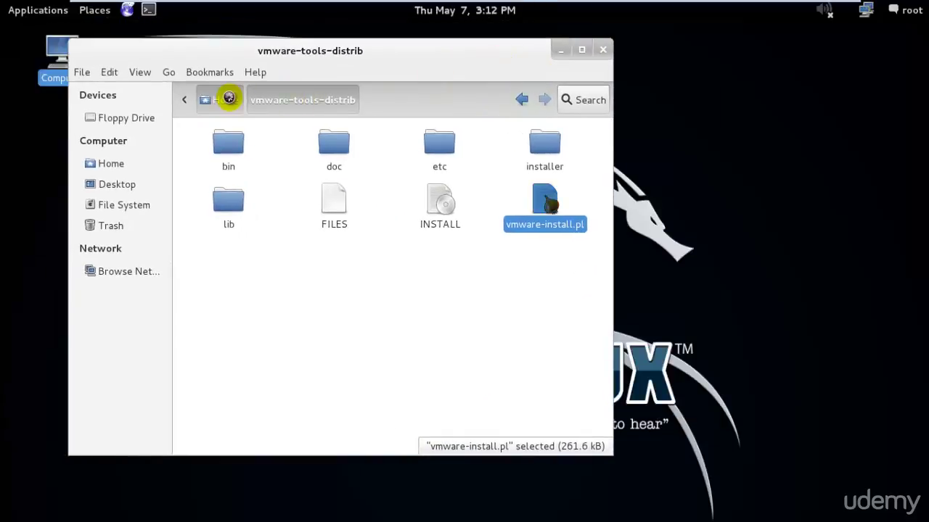
{"action": "left_click", "coordinate": [226, 99]}
{"action": "left_click_drag", "start_coordinate": [484, 262], "coordinate": [346, 149]}
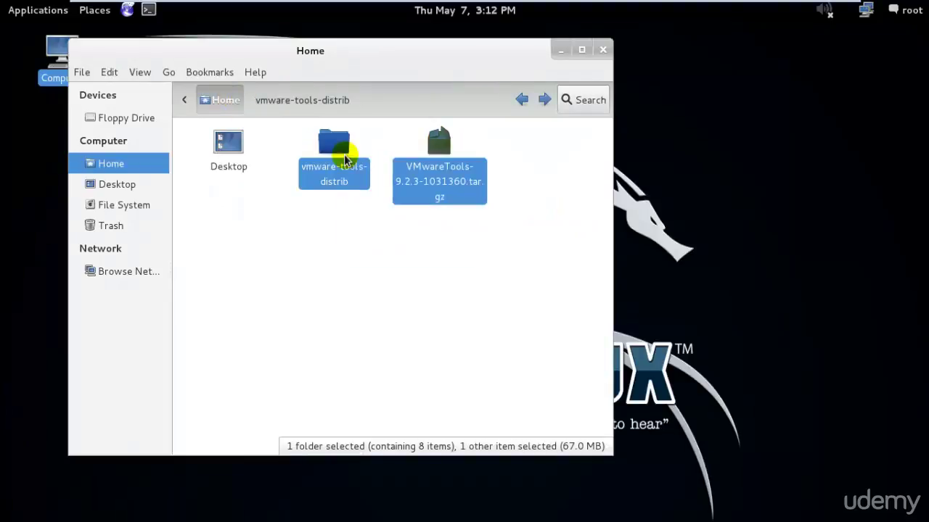
{"action": "key", "text": "Delete"}
{"action": "left_click", "coordinate": [602, 50]}
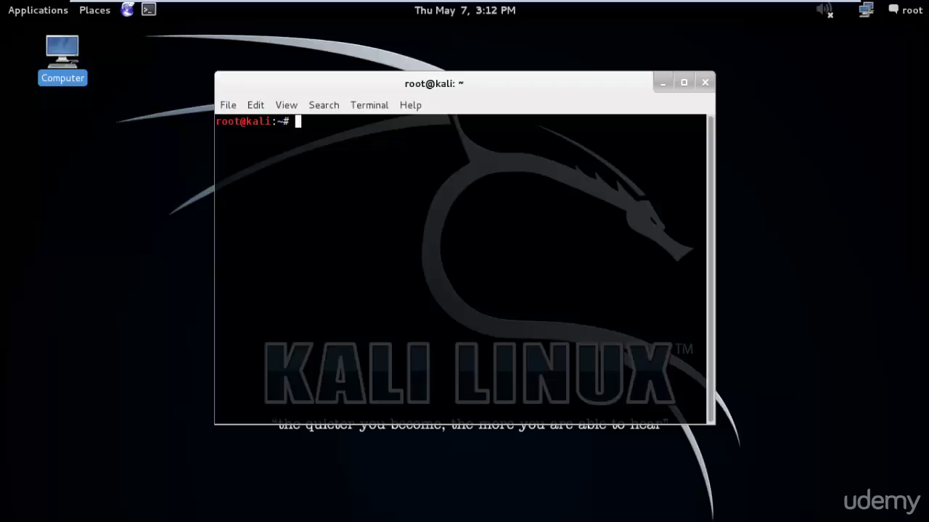
Reboot the Kali VM with the reboot command and leave full screen for the windowed view
{"action": "type", "text": "reboot"}
{"action": "key", "text": "Return"}
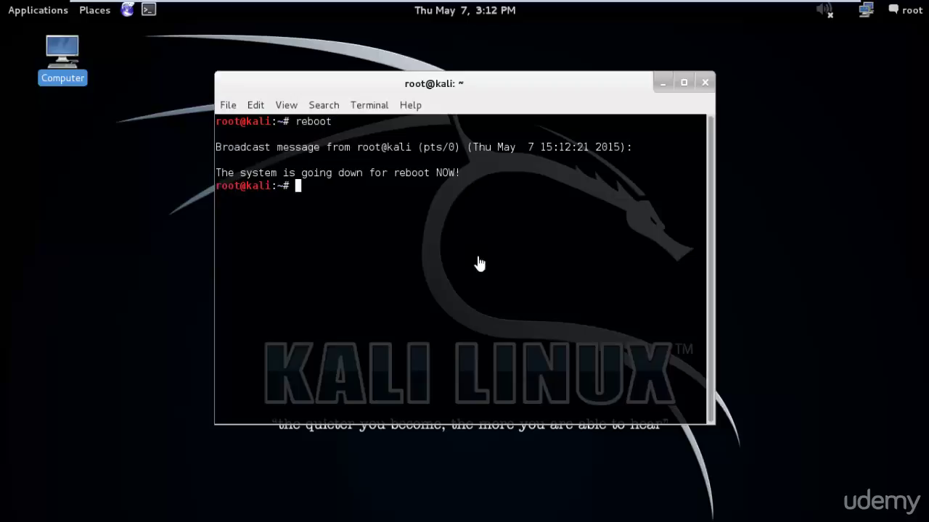
{"action": "mouse_move", "coordinate": [771, 3]}
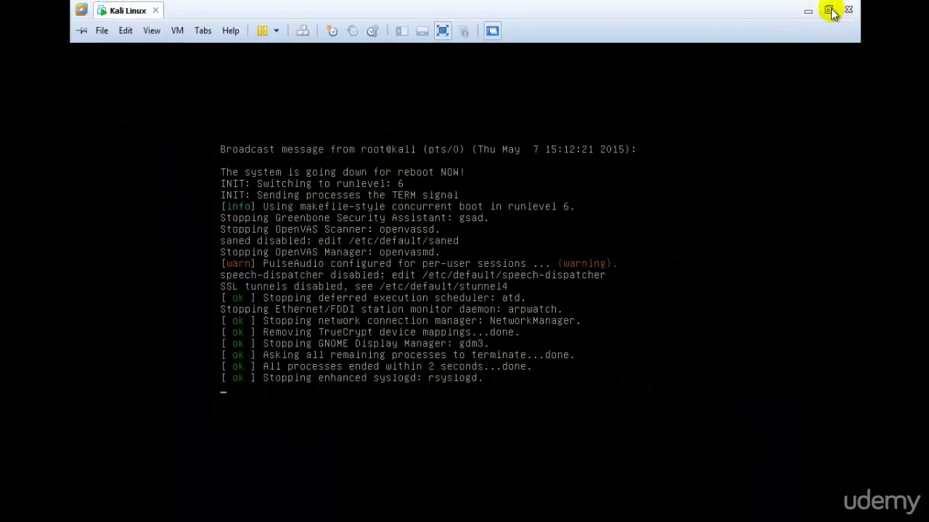
{"action": "left_click", "coordinate": [828, 10]}
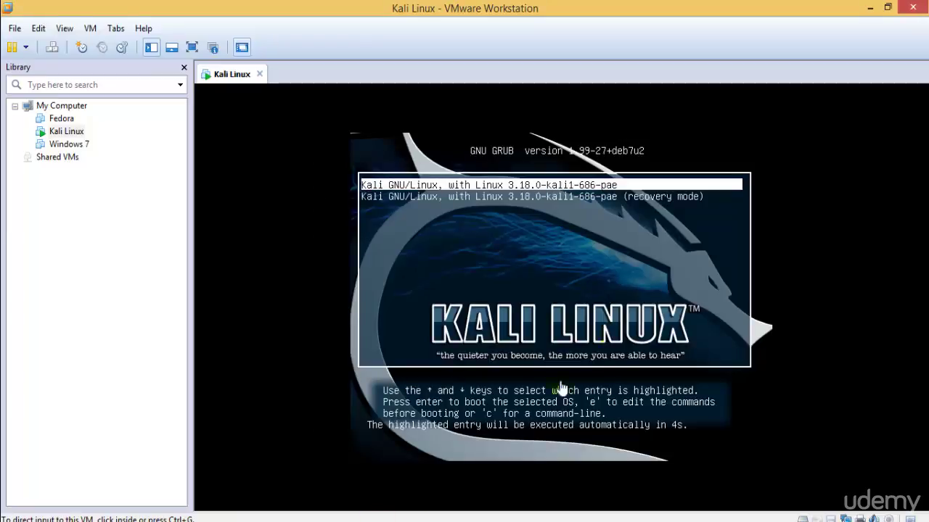
Boot the normal Kali Linux entry from the GRUB menu
{"action": "left_click", "coordinate": [563, 388]}
{"action": "key", "text": "Down"}
{"action": "key", "text": "Up"}
{"action": "key", "text": "Return"}
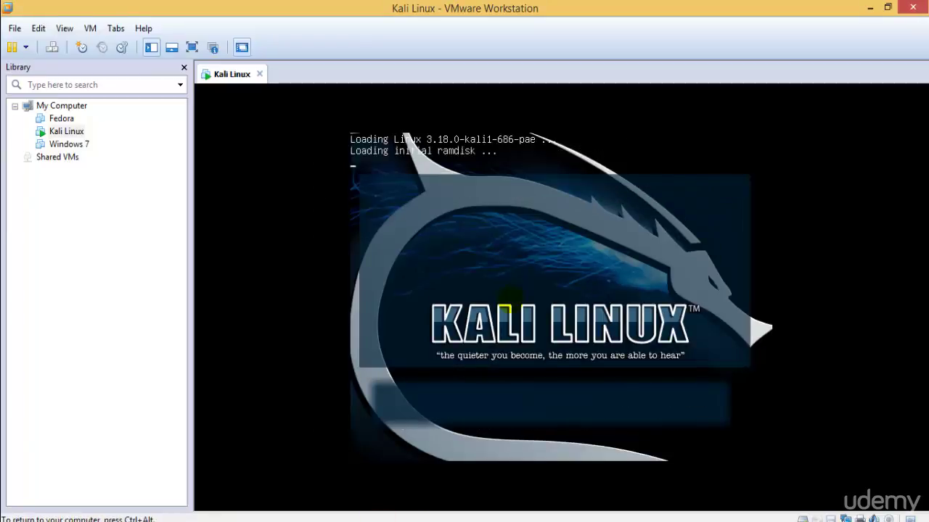